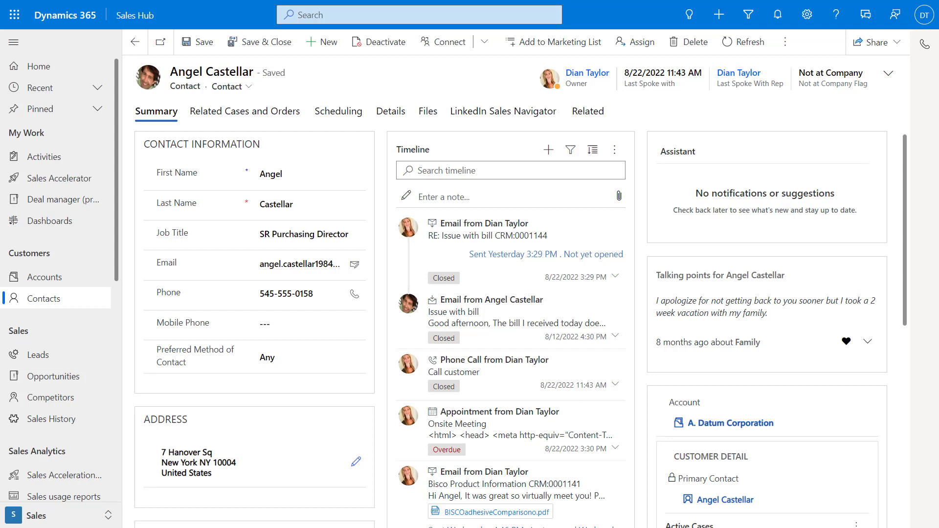
Create an email to the contact from the timeline with the subject "Thank you for your interest (Web site)" and send it.
left_click(548, 149)
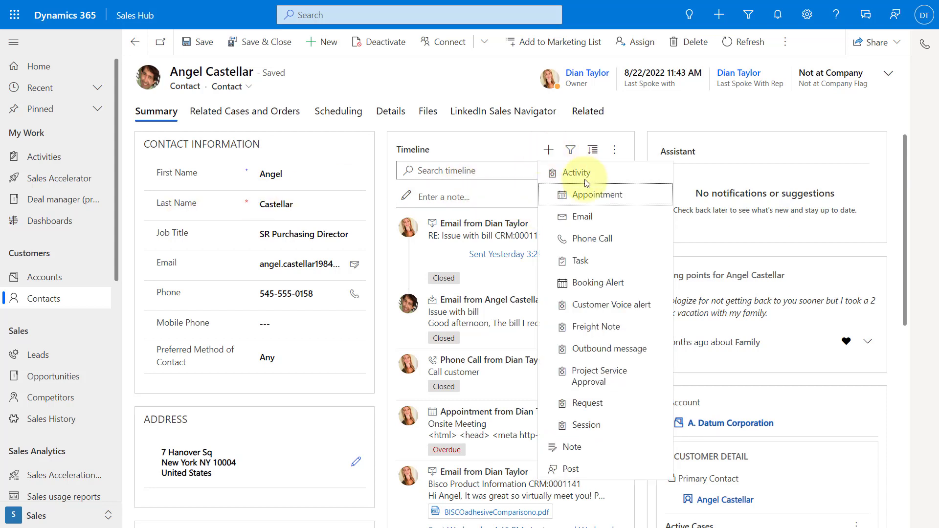
left_click(601, 216)
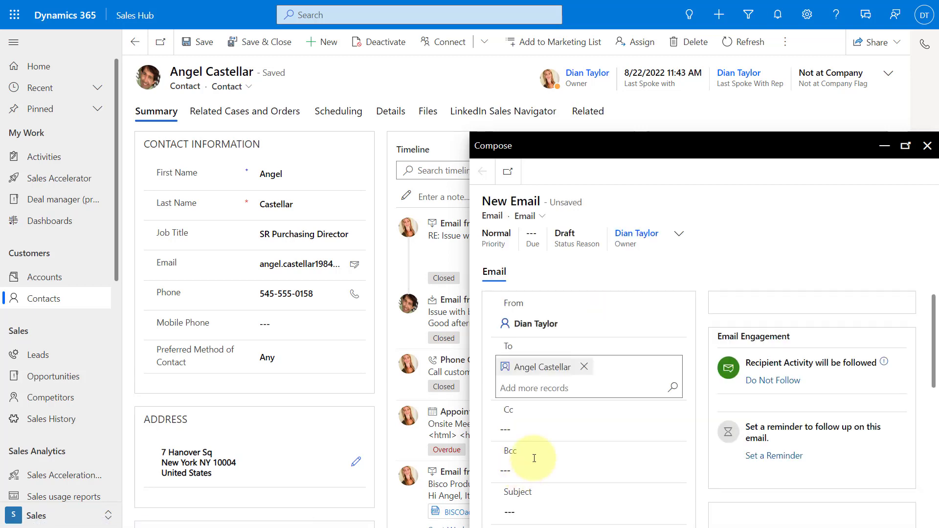
left_click(510, 446)
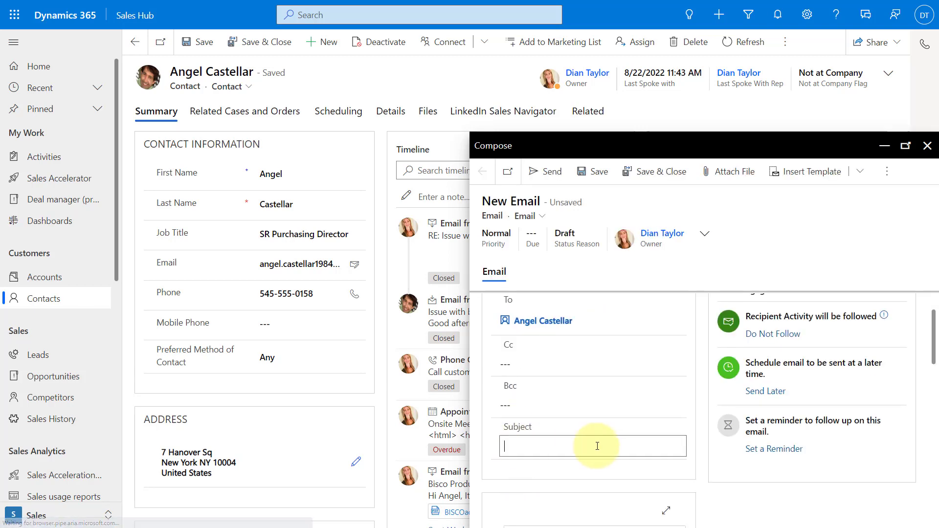
type("Thank you for your interest (Web site)")
scroll(691, 446, "up", 1)
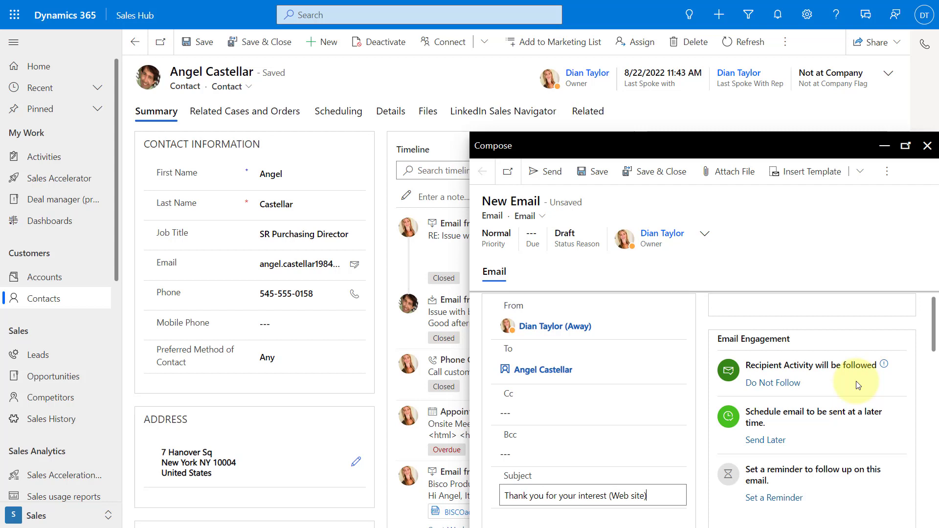
left_click(546, 174)
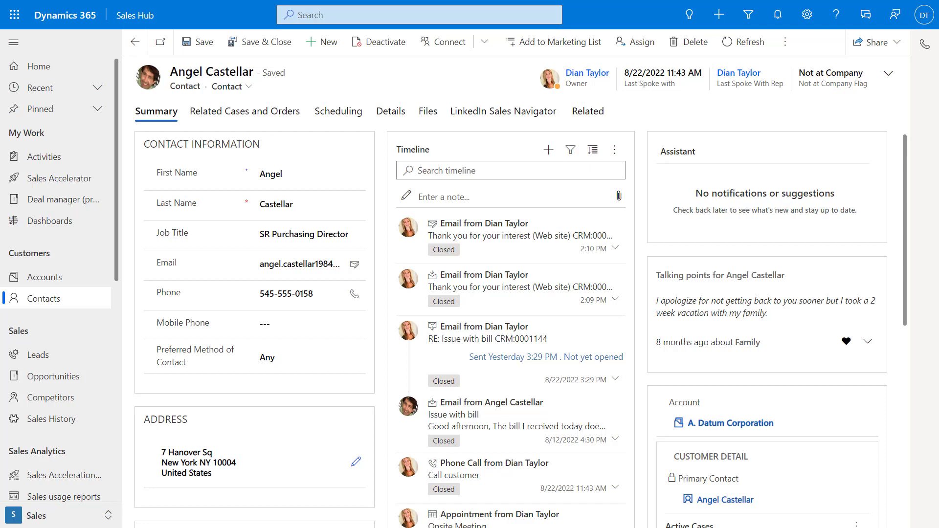
Go to the accounts list, dismiss the newer email-opened notification, and examine the email linked from the remaining one.
left_click(54, 280)
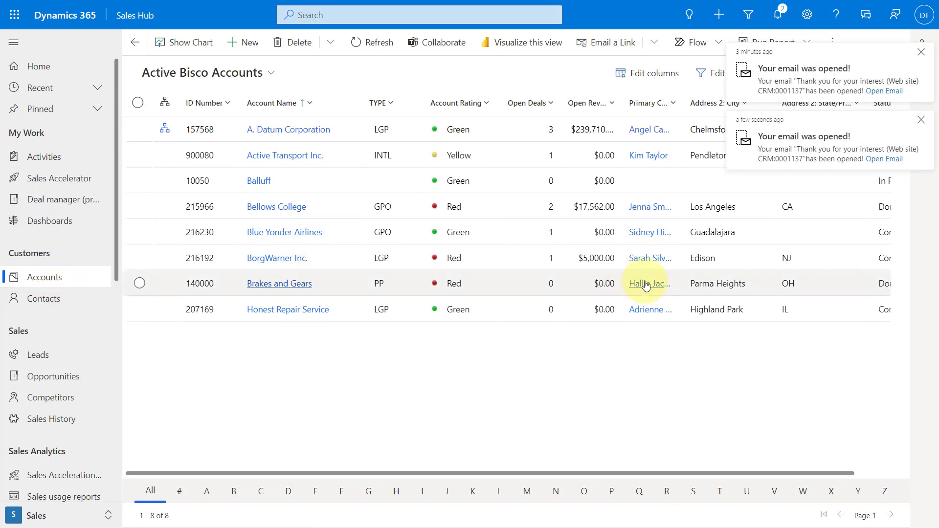
left_click(922, 122)
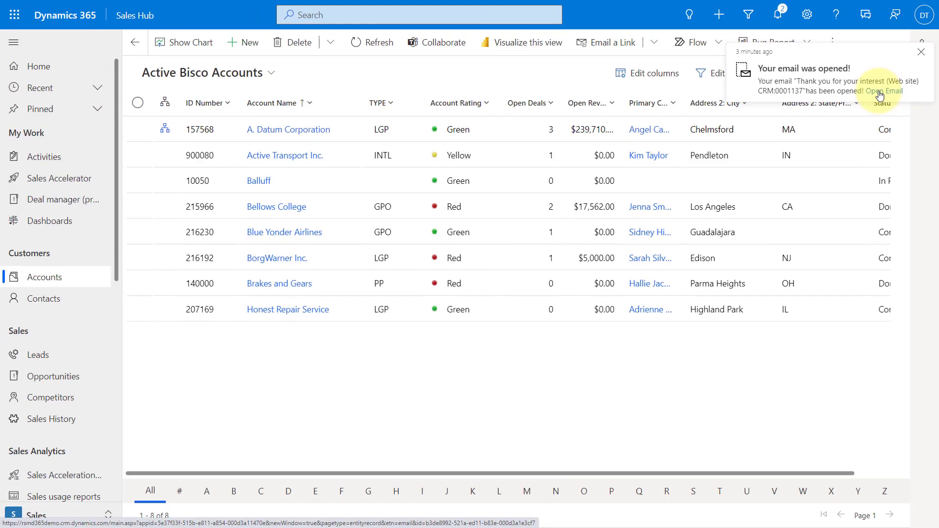
left_click(879, 95)
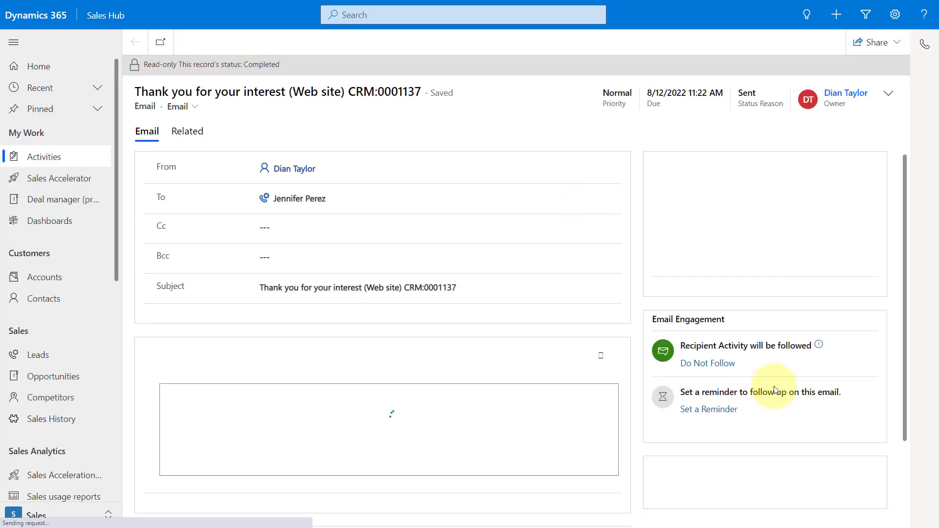
scroll(777, 391, "down", 2)
scroll(775, 389, "down", 1)
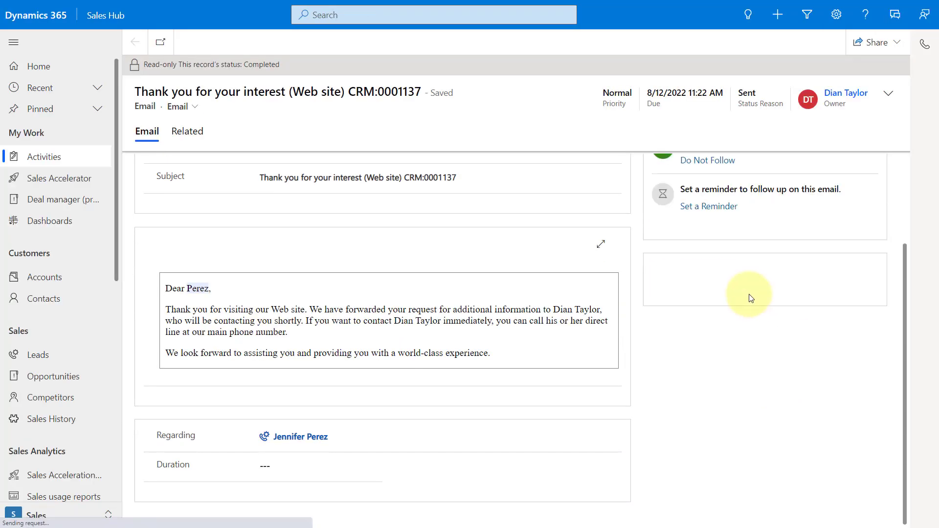
scroll(756, 320, "down", 1)
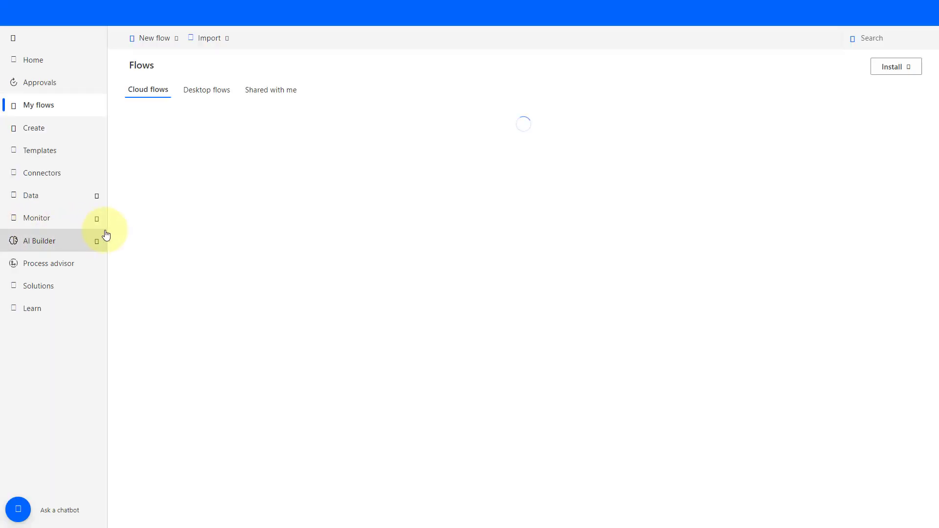
In Power Automate, start a blank automated cloud flow with the Microsoft Dataverse trigger "When a row is added, modified or deleted".
key("ctrl+plus")
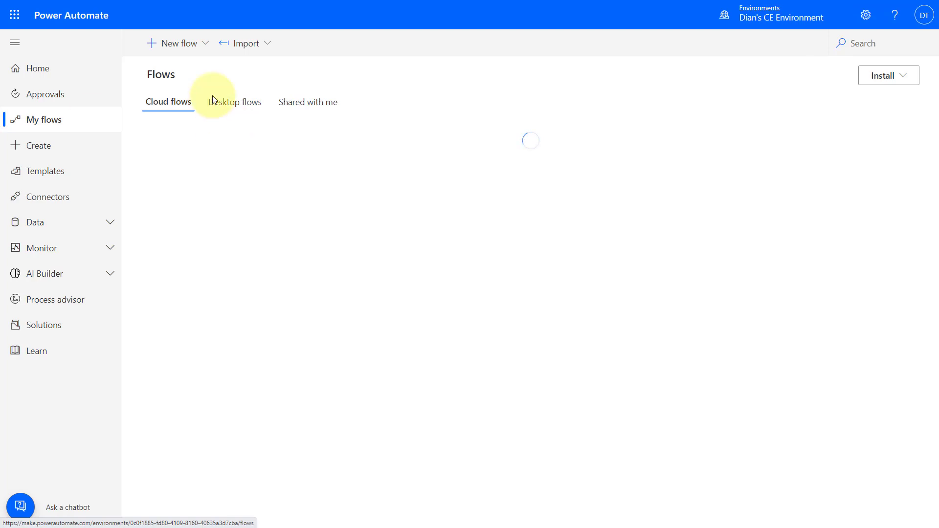
left_click(205, 44)
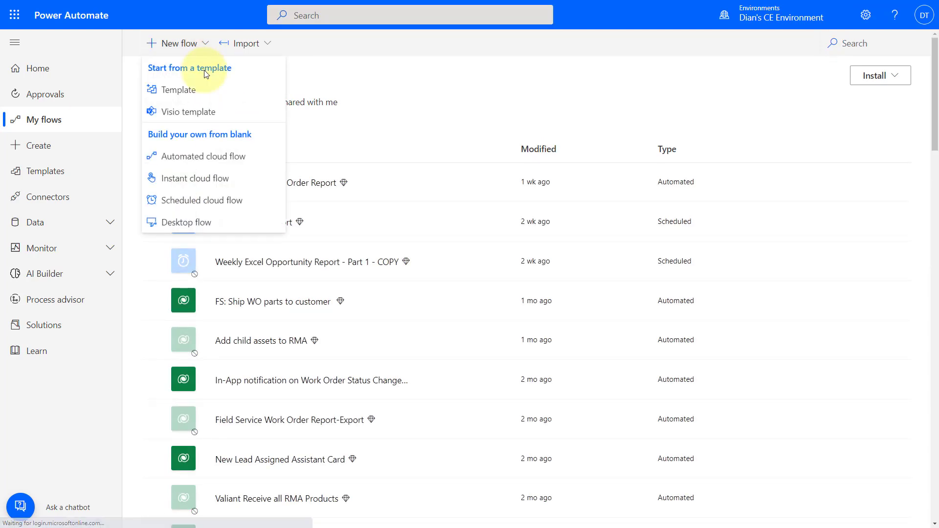
left_click(211, 158)
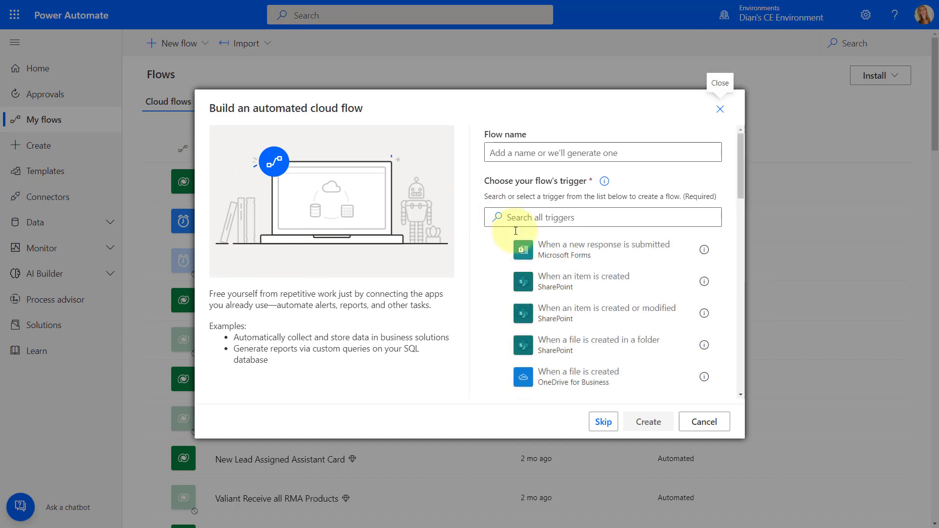
left_click(606, 423)
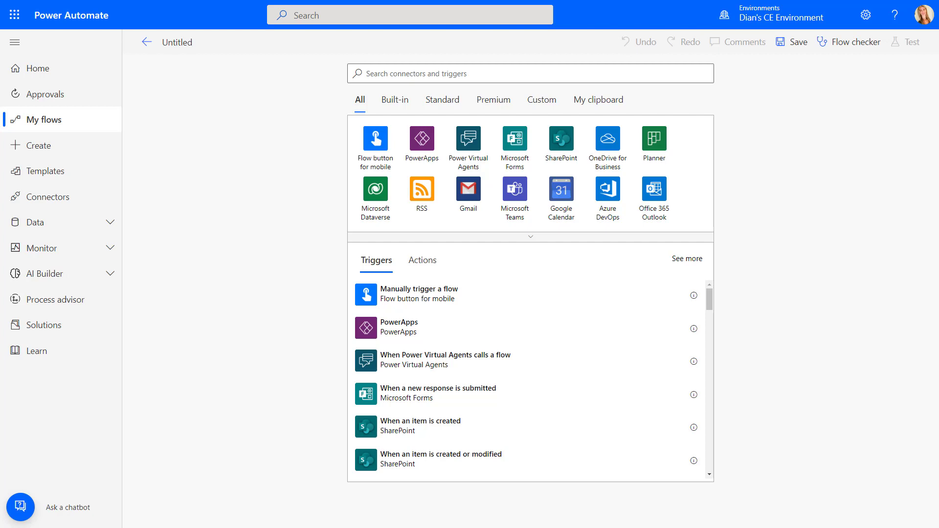
left_click(376, 197)
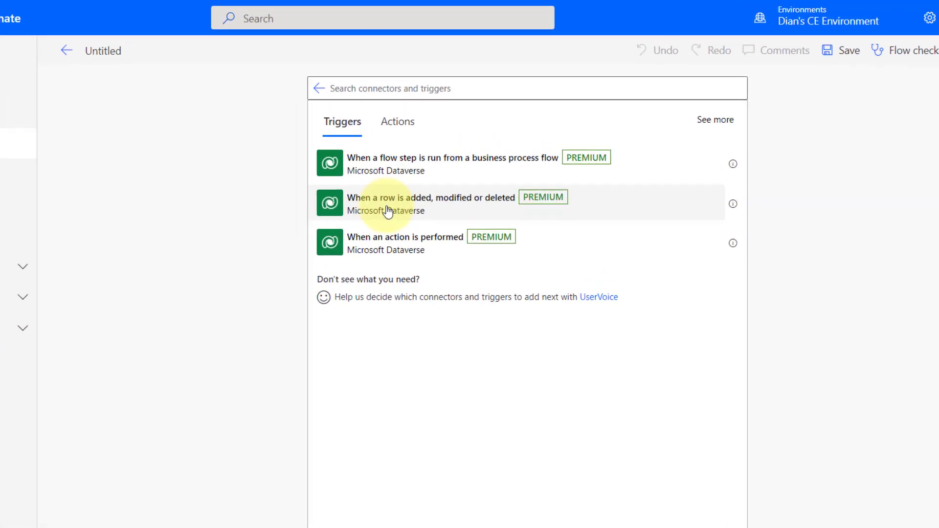
left_click(361, 247)
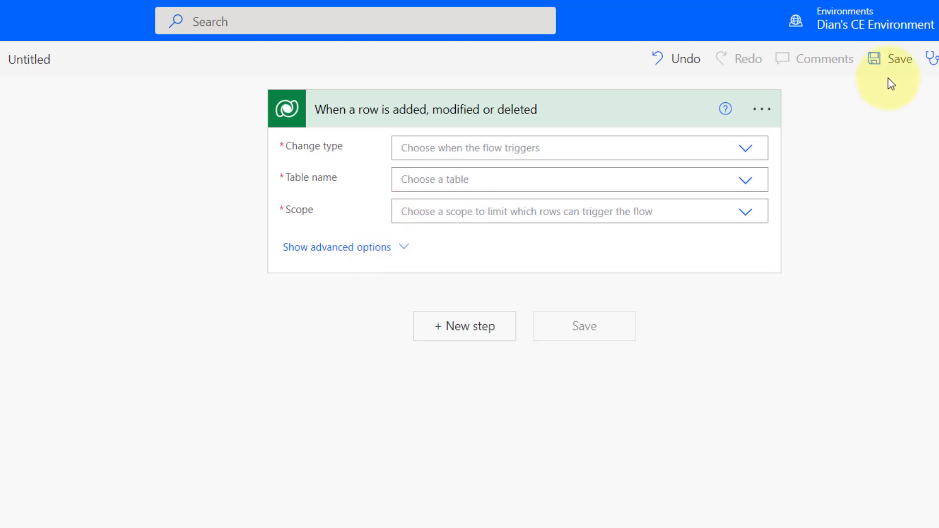
Set the trigger's table name to Email Messages.
left_click(746, 181)
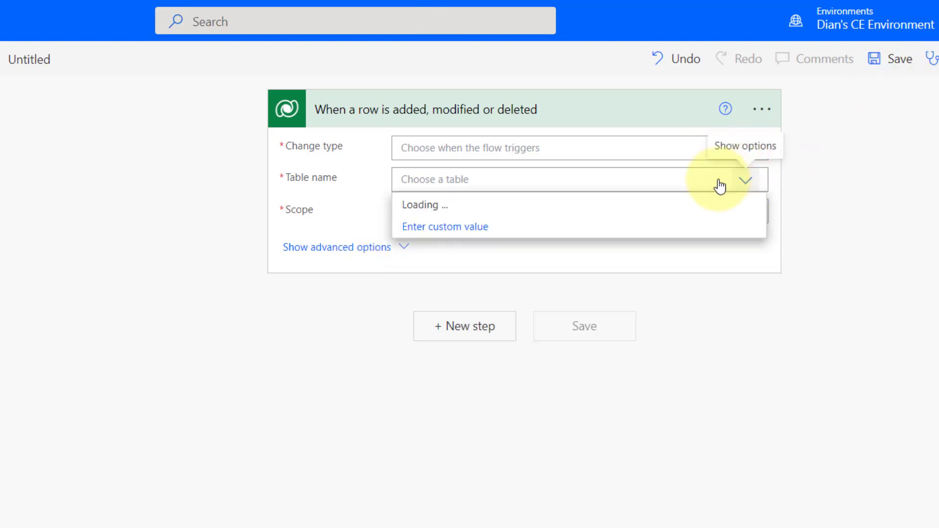
left_click(597, 177)
type("email m")
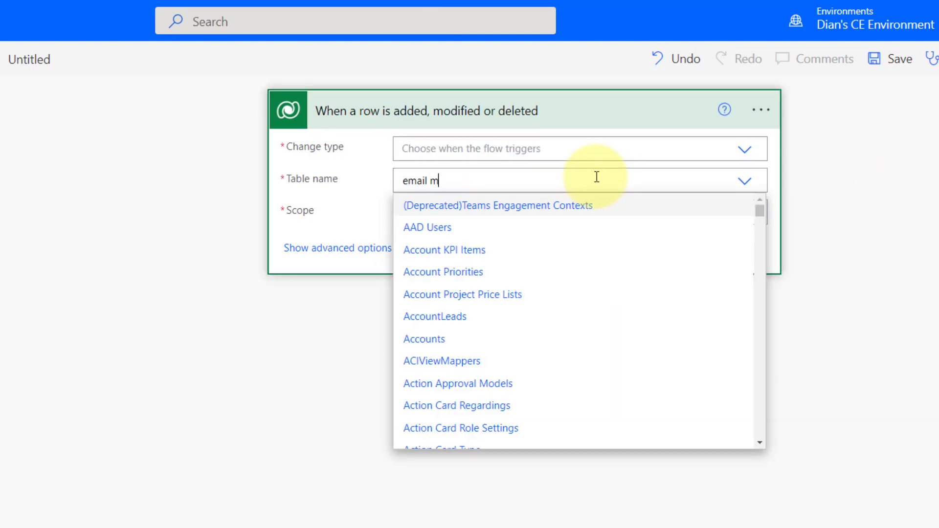
type("e")
left_click(511, 206)
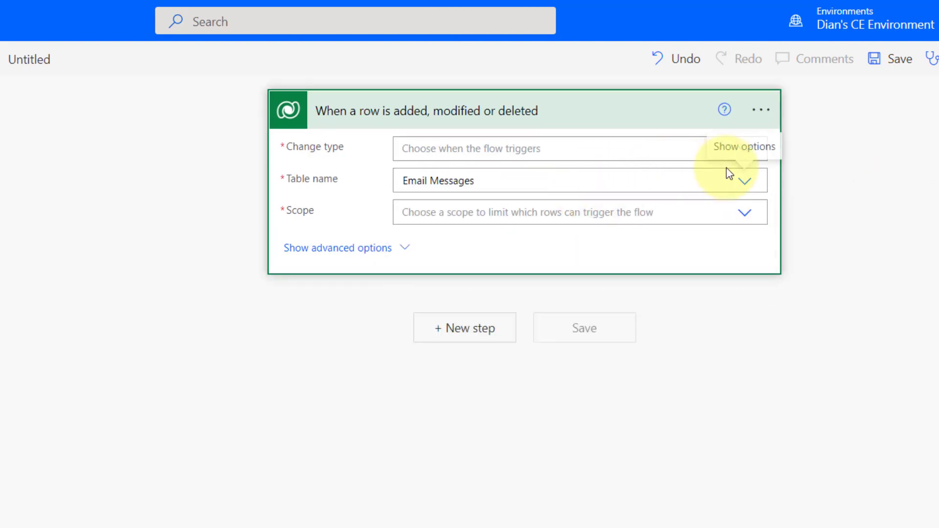
Set the trigger's change type to Modified and its scope to Organization, and reveal its advanced options.
left_click(742, 151)
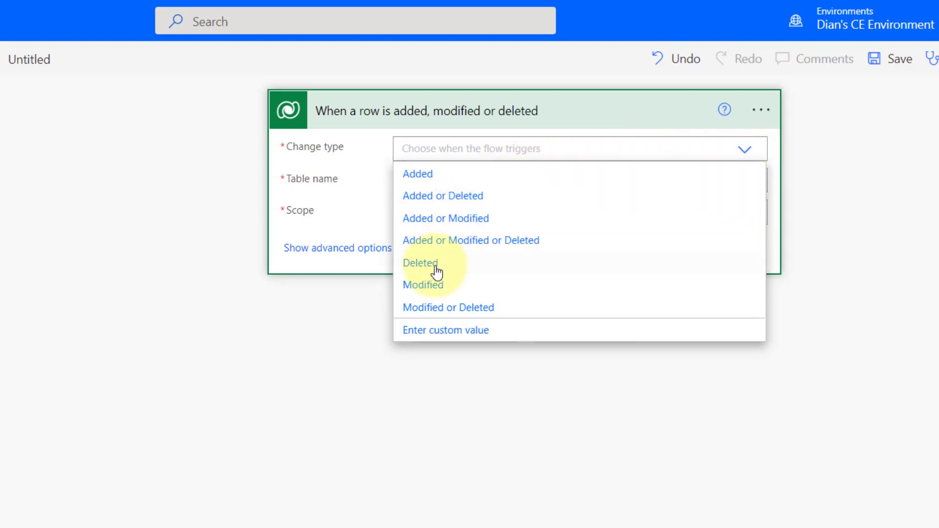
left_click(435, 289)
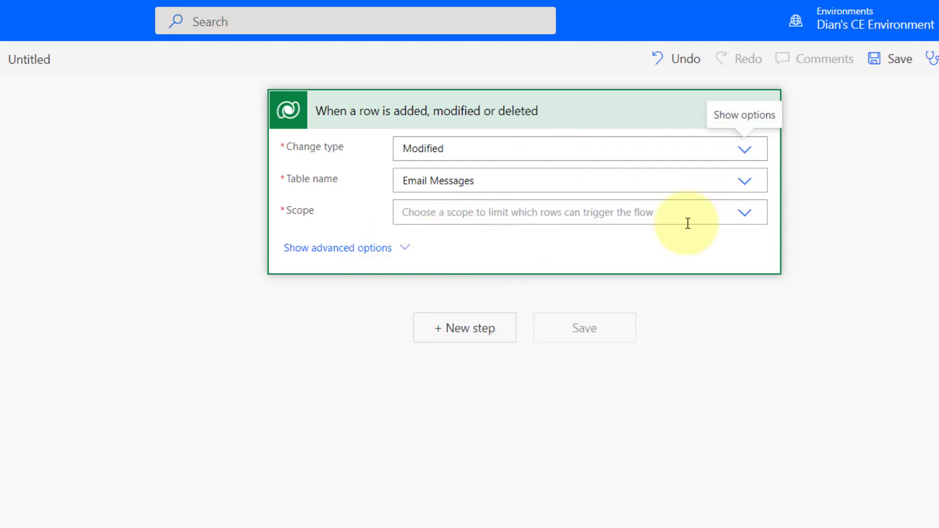
left_click(743, 215)
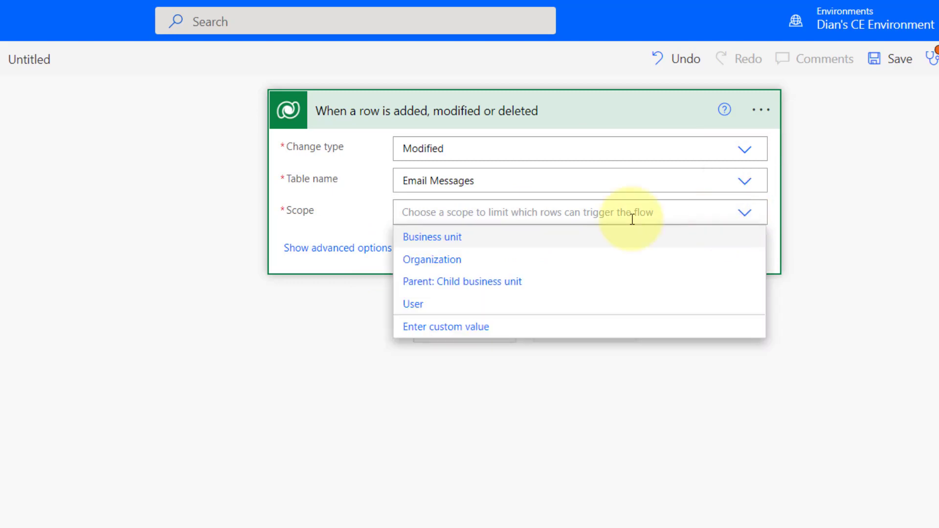
left_click(445, 264)
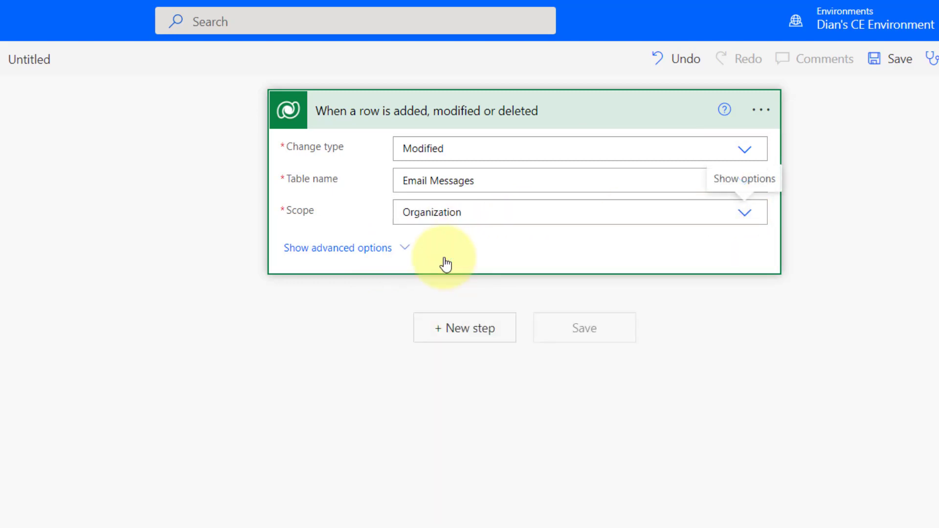
left_click(371, 248)
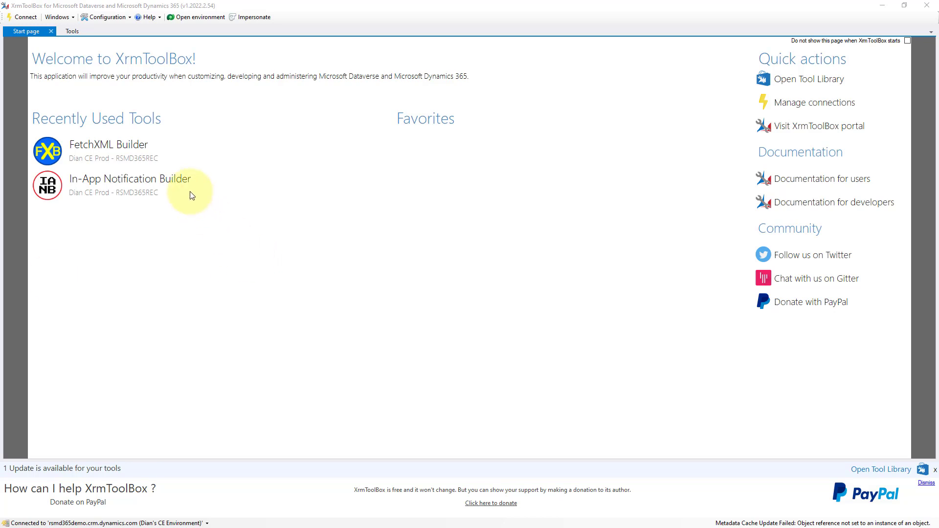
In XrmToolBox's FetchXML Builder, build a query on the email entity with the condition opencount GreaterThan 0.
left_click(123, 154)
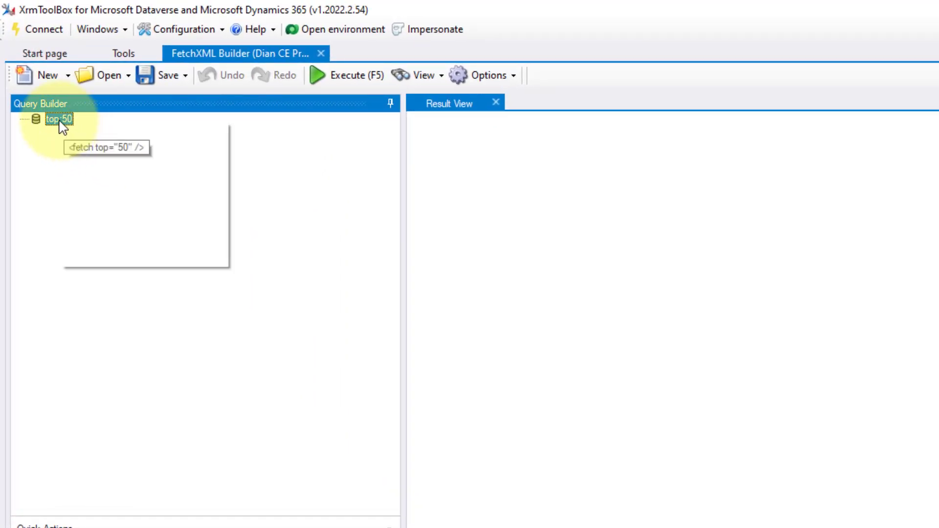
right_click(60, 123)
mouse_move(122, 132)
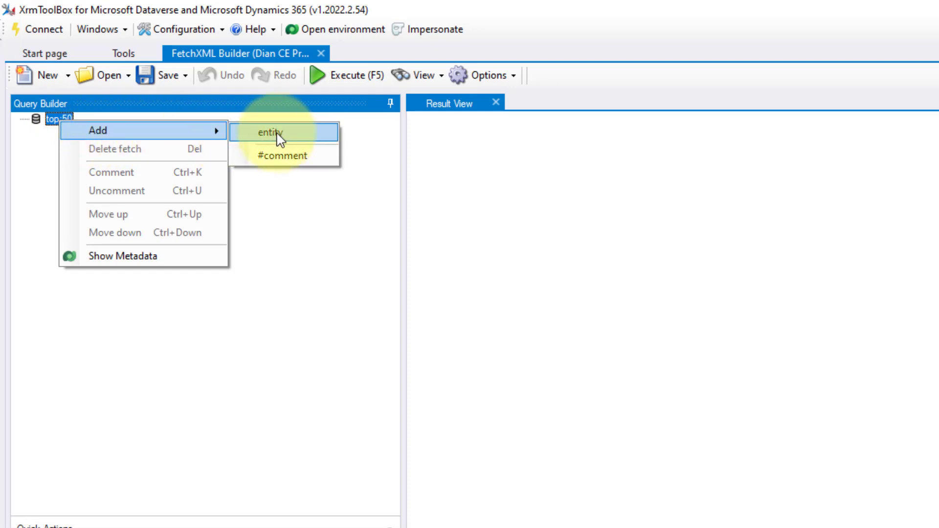
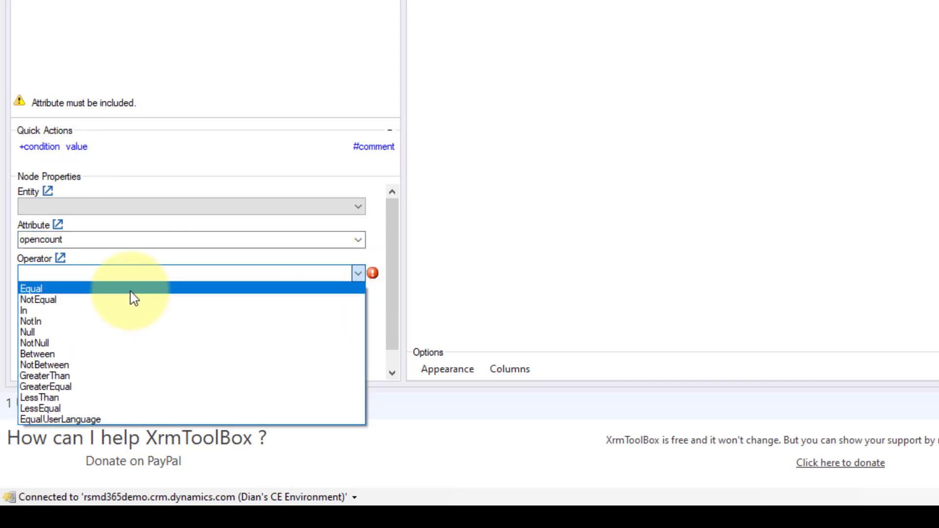
left_click(72, 376)
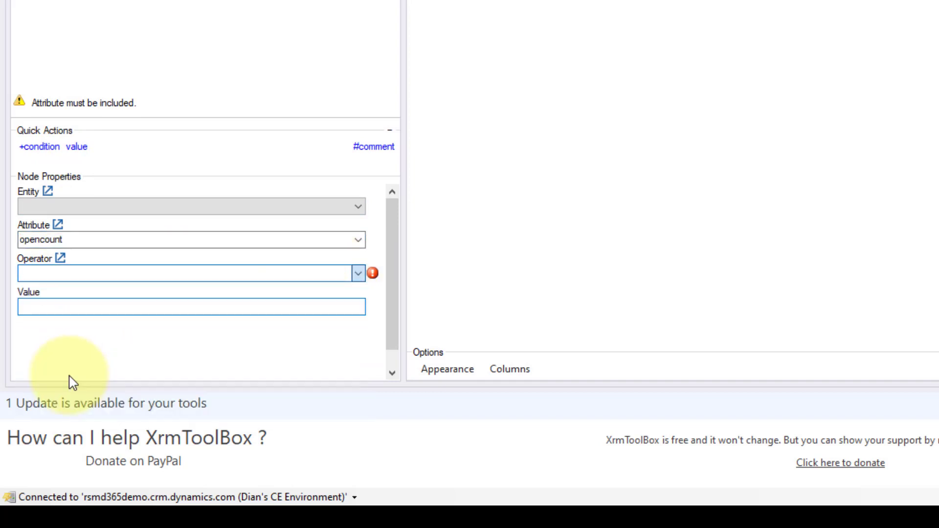
left_click(68, 307)
type("0")
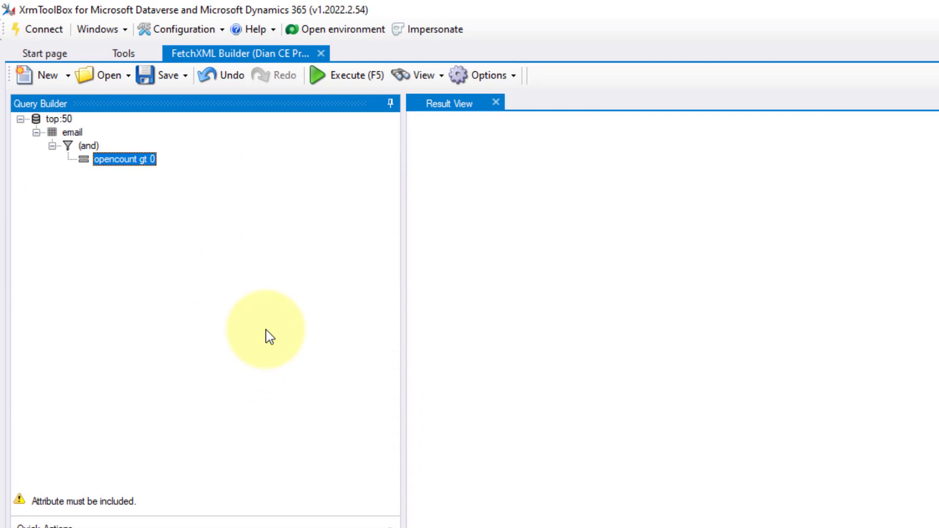
Copy the query's filter expression from the Power Automate parameters and return to the flow in Power Automate.
left_click(431, 81)
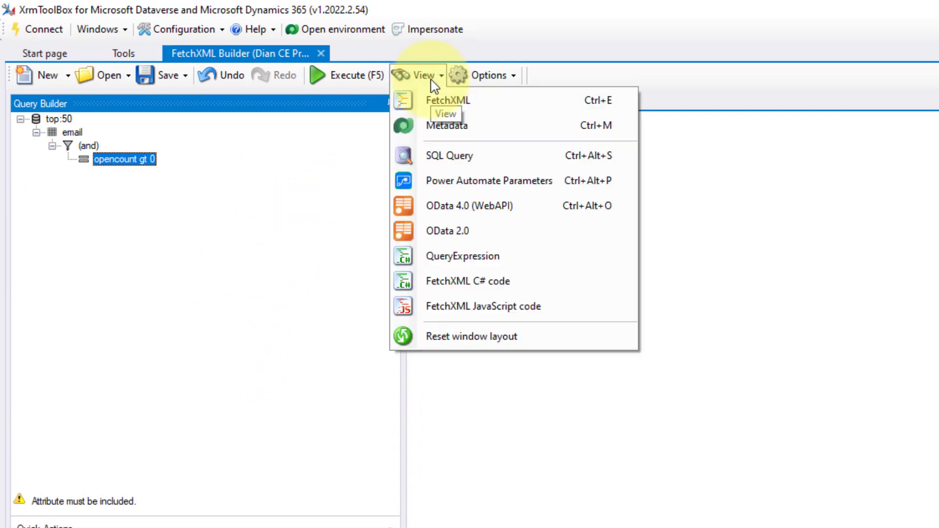
left_click(560, 188)
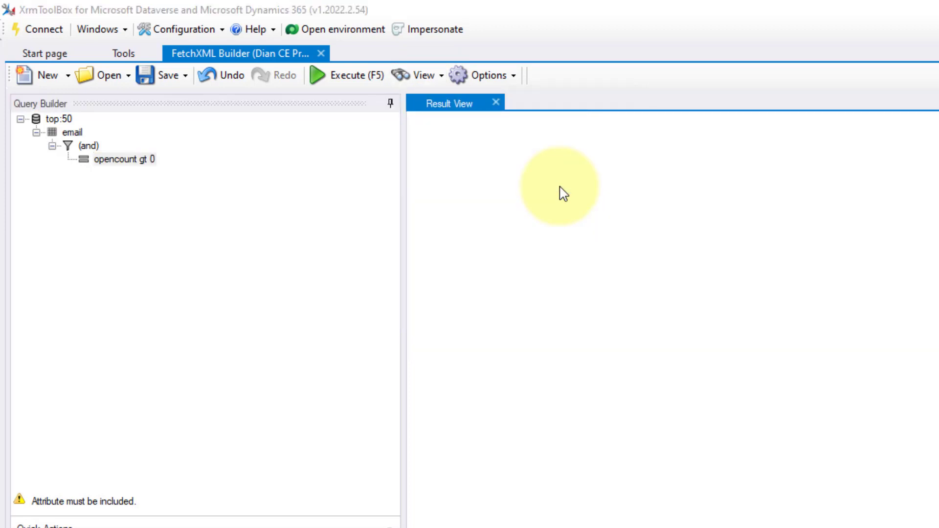
left_click_drag(29, 254, 767, 252)
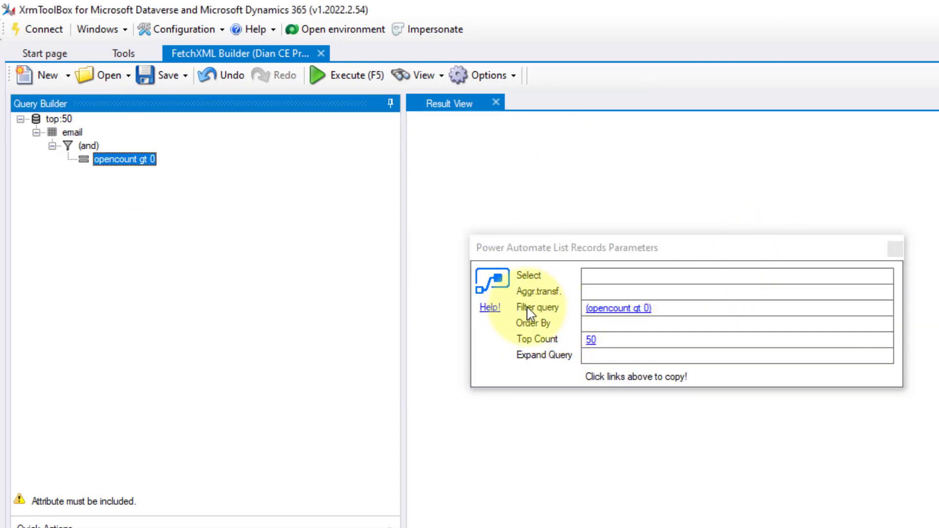
left_click(629, 313)
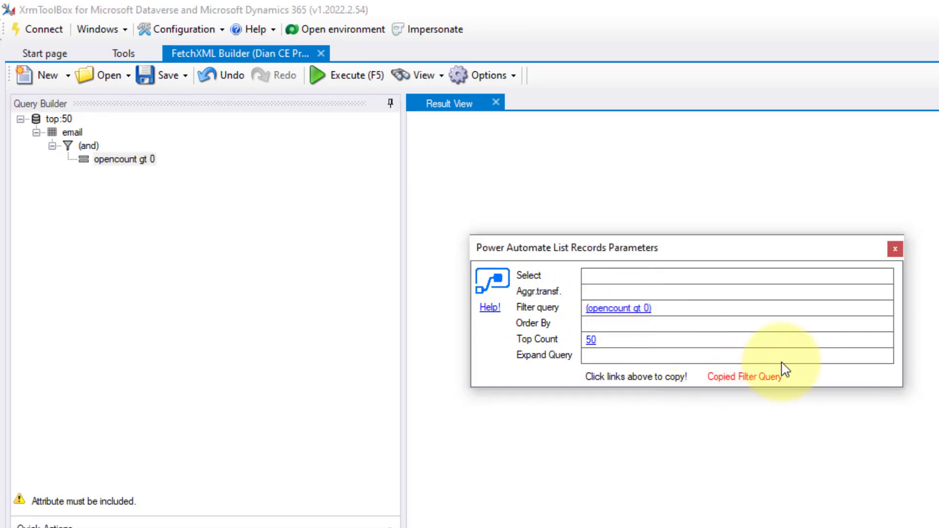
left_click(895, 249)
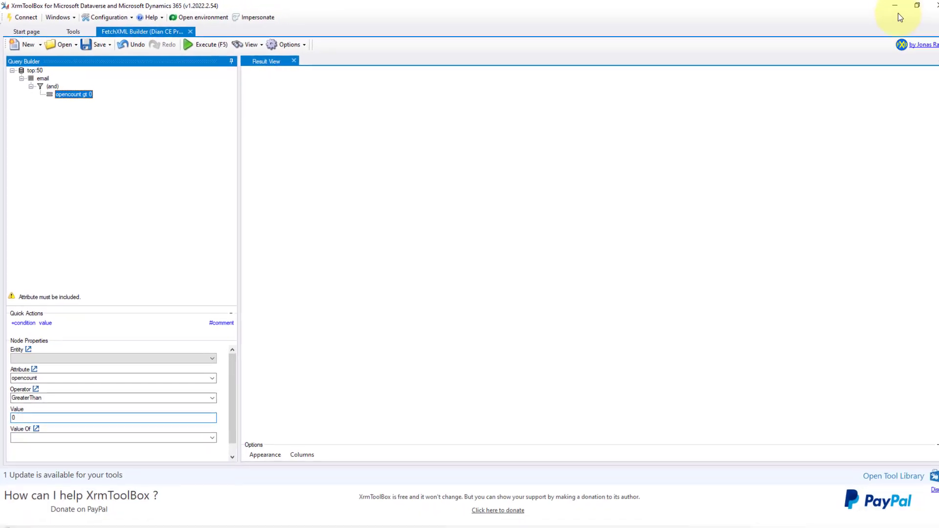
left_click(904, 5)
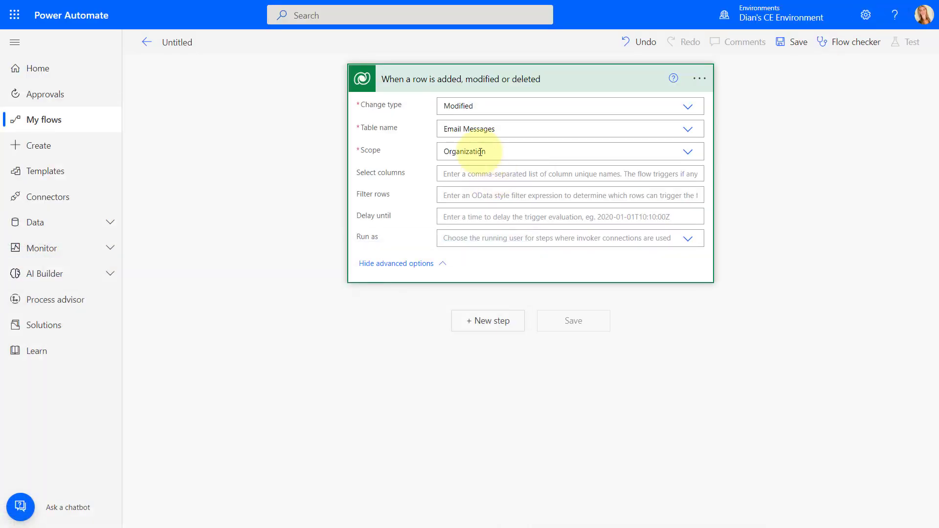
Set the trigger's row filter to (opencount gt 0) and add Microsoft Dataverse's Add a new row action as the following step.
left_click(566, 203)
type("(opencount gt 0)")
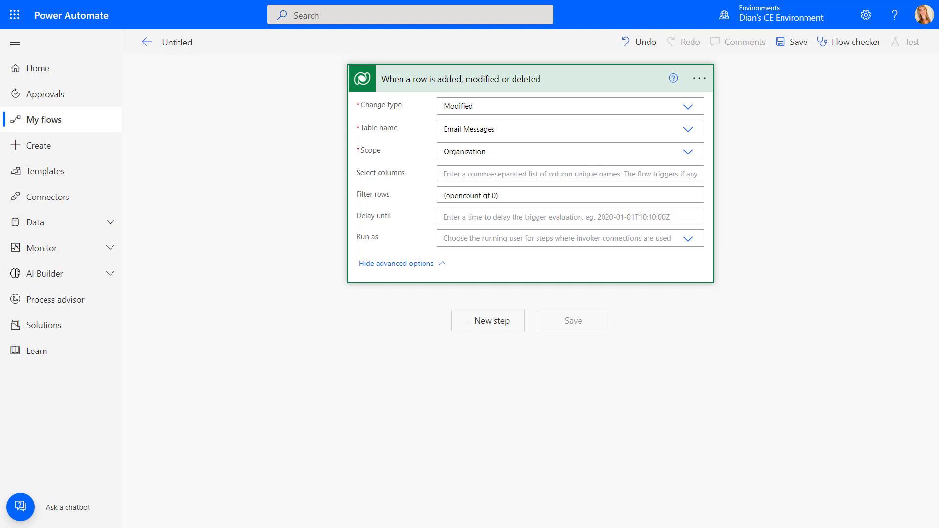
left_click(490, 328)
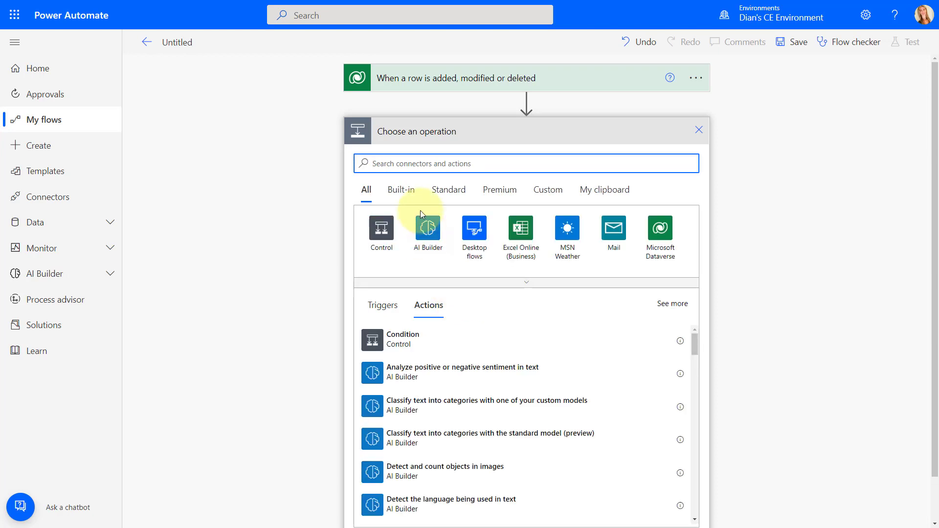
left_click(659, 229)
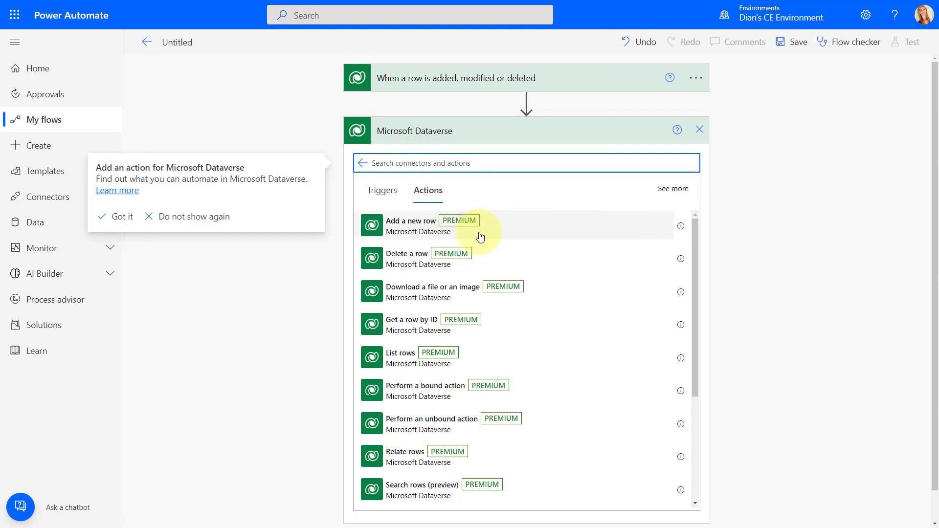
left_click(421, 232)
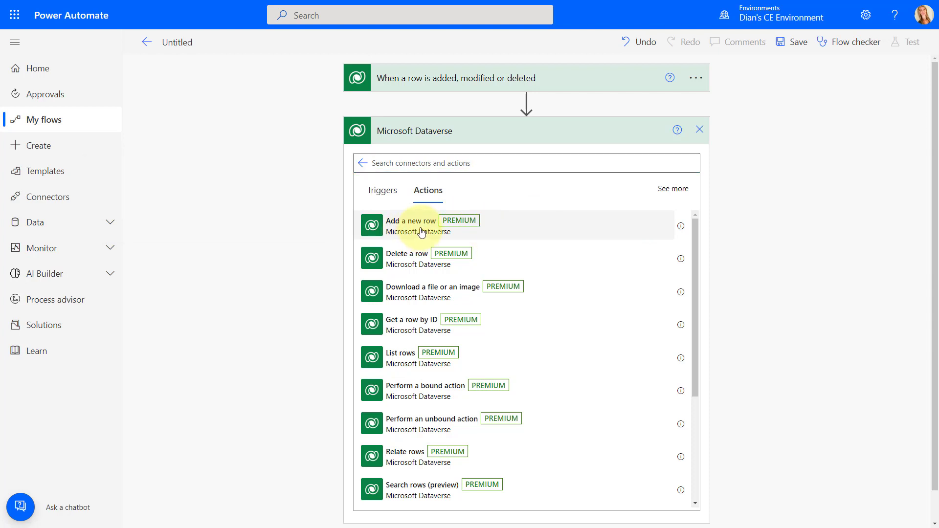
left_click(421, 232)
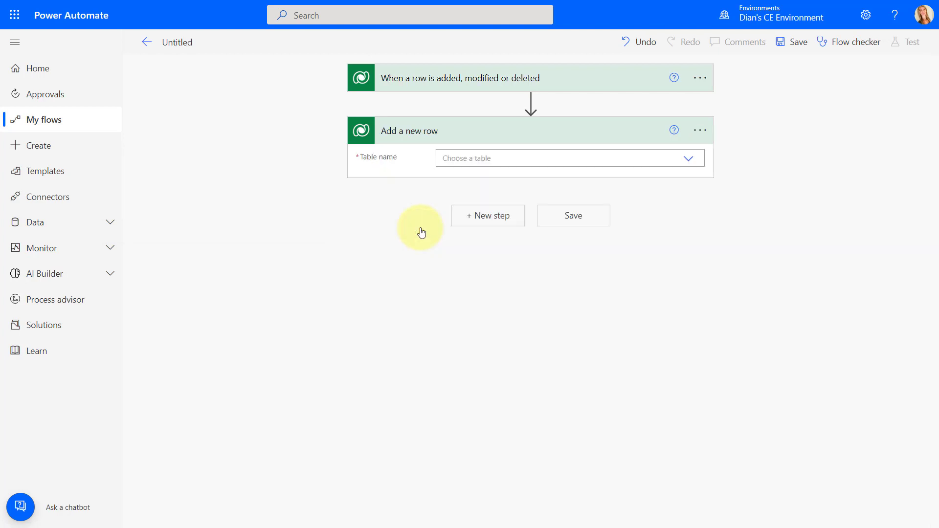
left_click(656, 159)
type("notific")
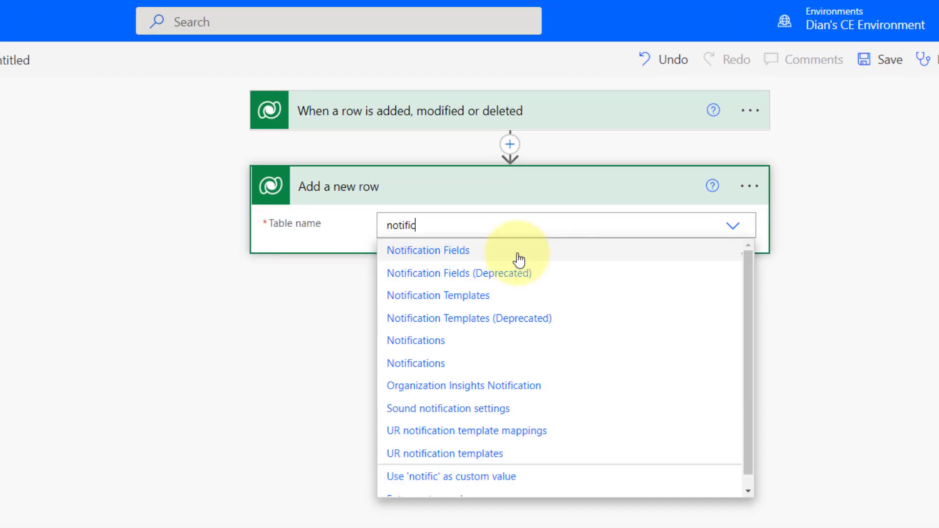
left_click(453, 342)
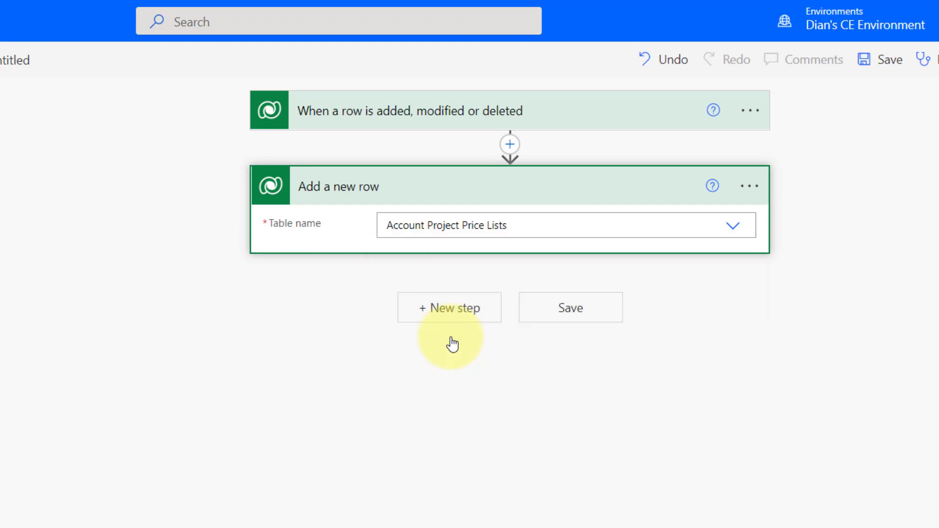
Set the Add a new row action's table name to Notifications and reveal its advanced options.
left_click(733, 225)
key("ctrl+a")
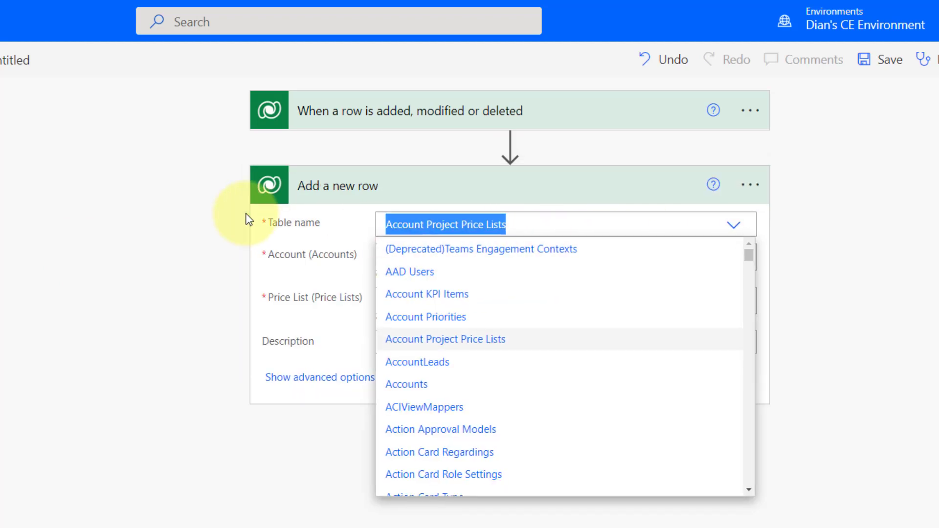
type("notific")
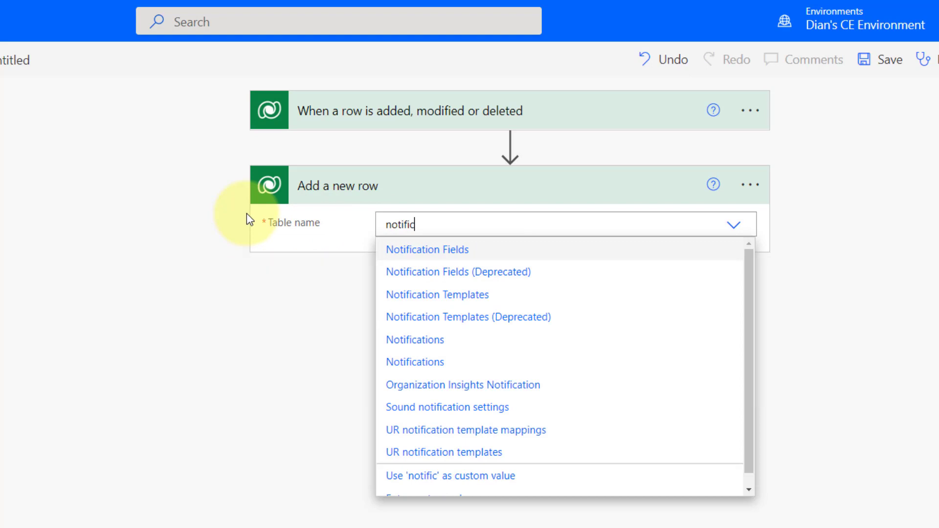
left_click(428, 369)
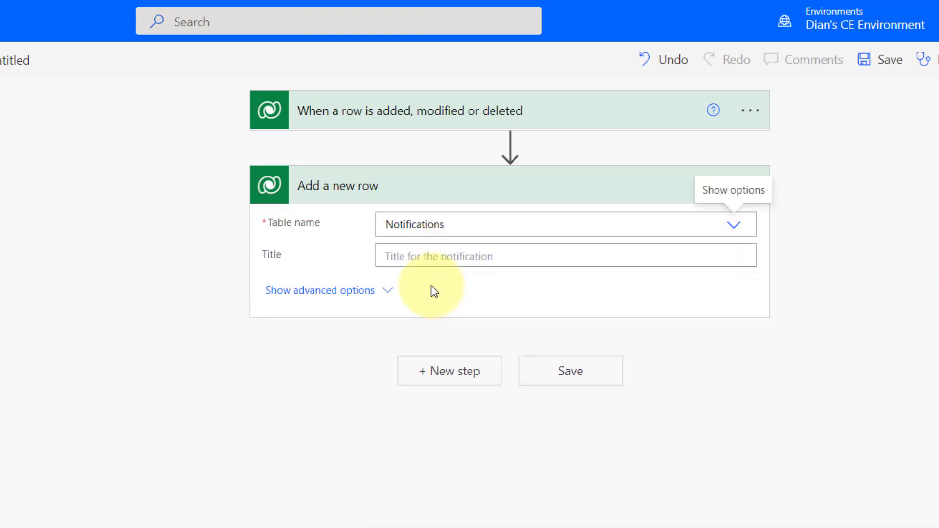
left_click(346, 291)
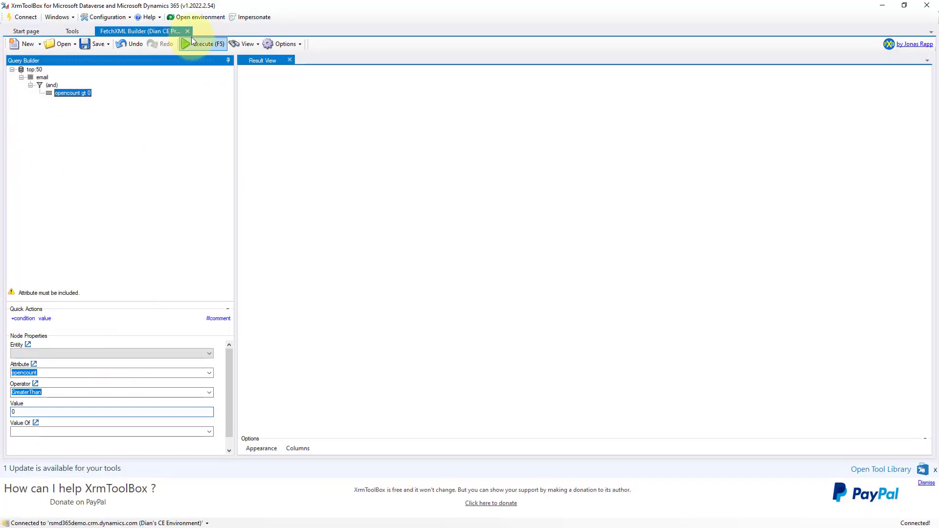
In XrmToolBox, open the In-App Notification Builder and decline its update.
left_click(33, 32)
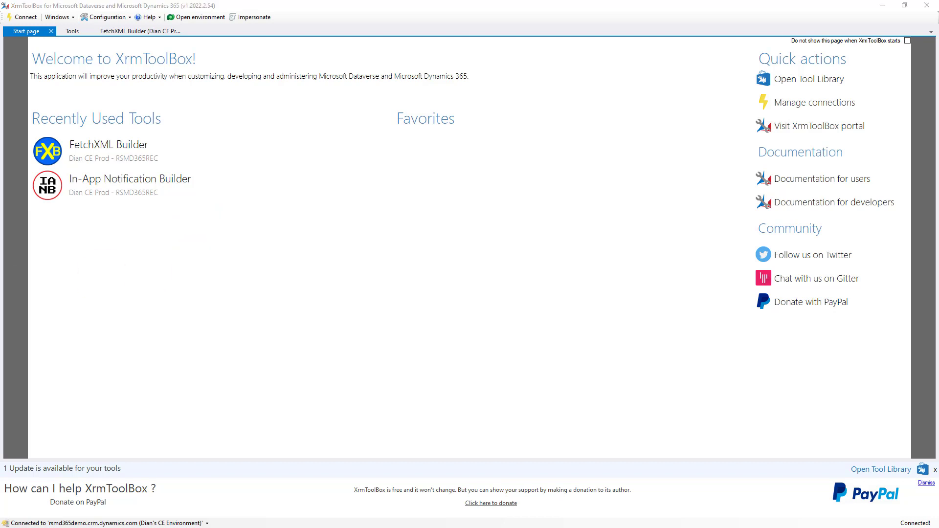
left_click(138, 181)
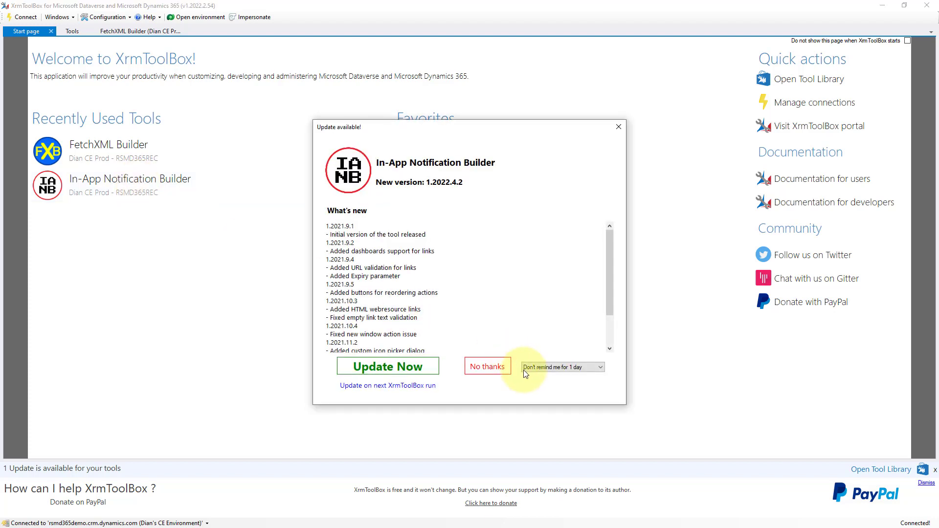
left_click(487, 366)
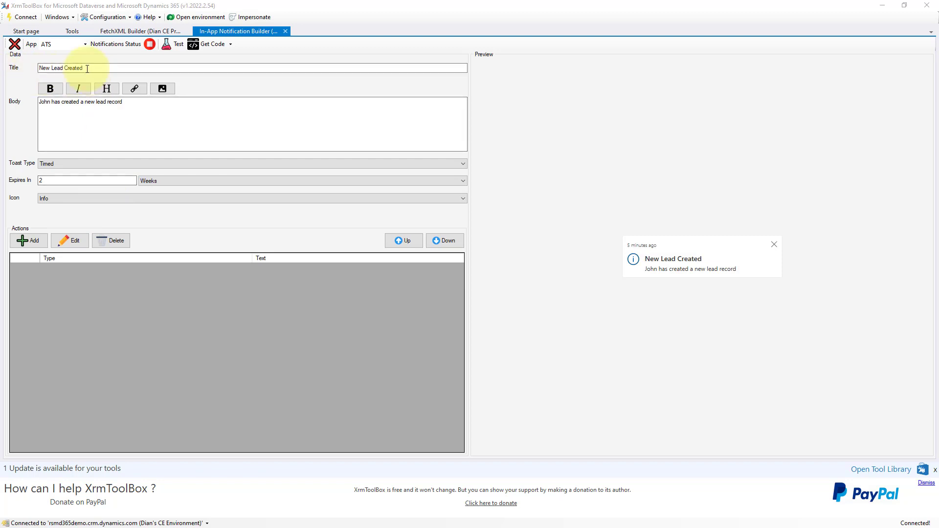
Set the notification's title to "Your email was opened!" and its body to "Your email SUBJECT was opened!".
left_click_drag(95, 68, 3, 70)
type("Your email was opened!")
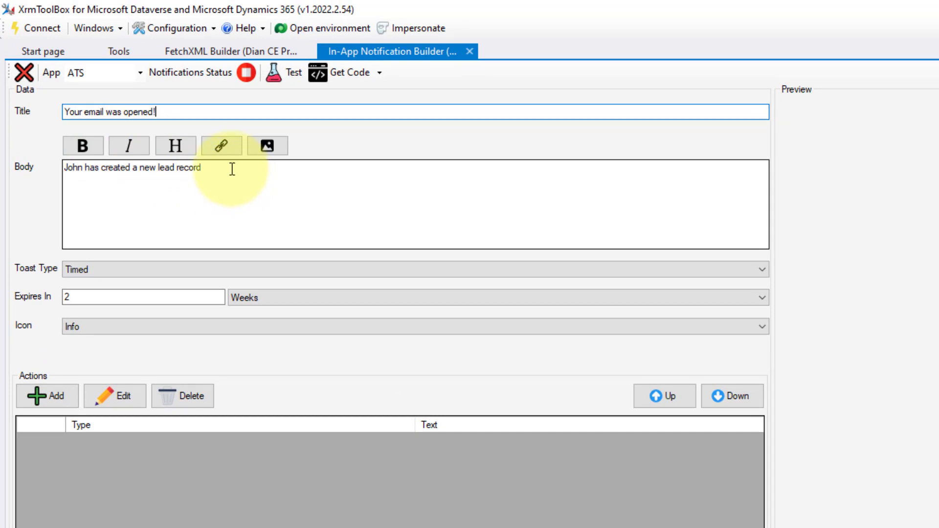
left_click(247, 168)
key("ctrl+a")
type("Your email was opened!")
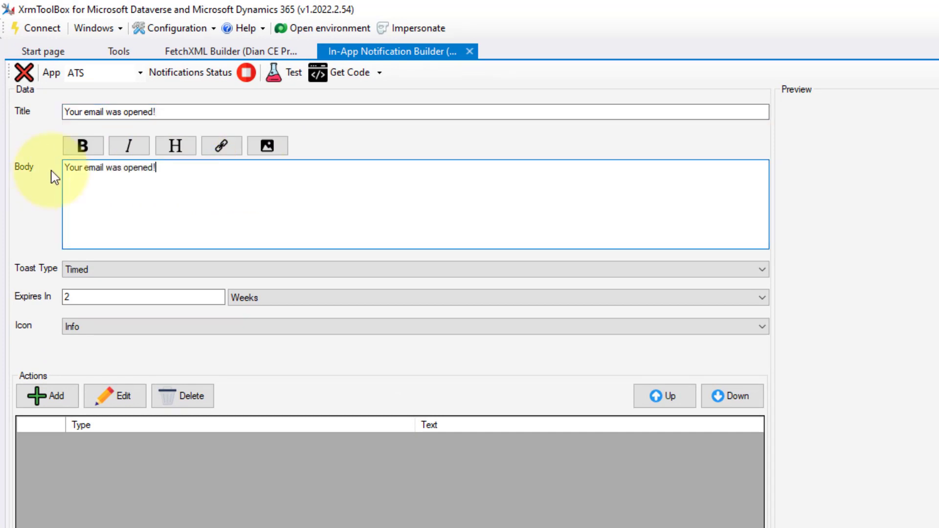
left_click(107, 167)
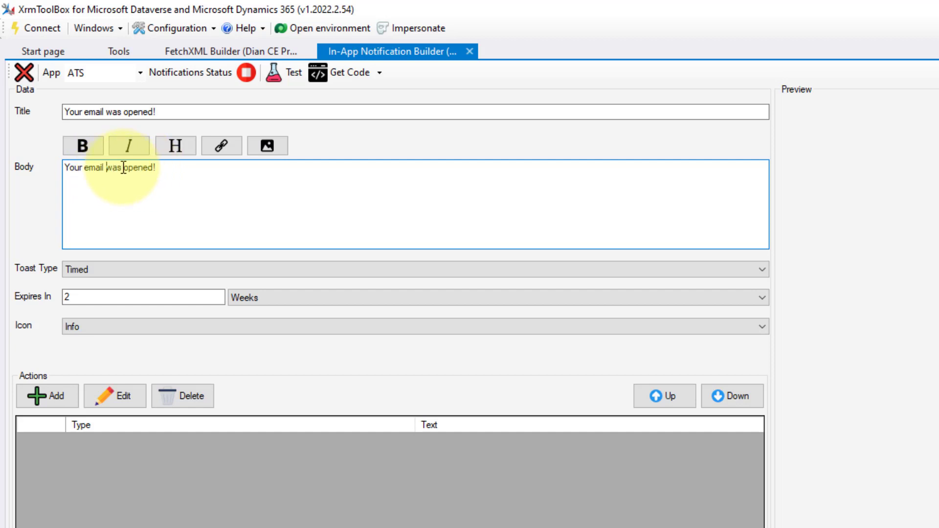
type("SUBJECT")
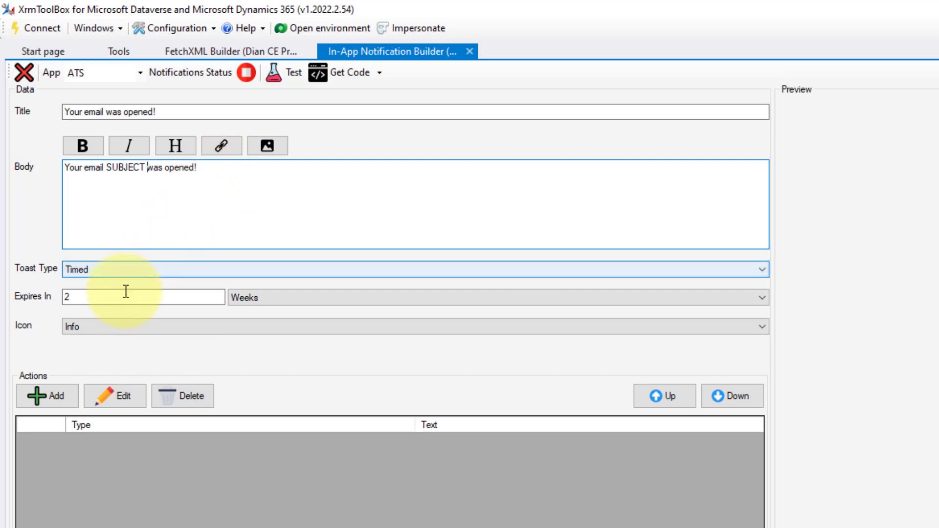
Keep the notification's toast type as Timed and set its expiry to 30 Minutes.
left_click(110, 270)
left_click(95, 284)
left_click(250, 299)
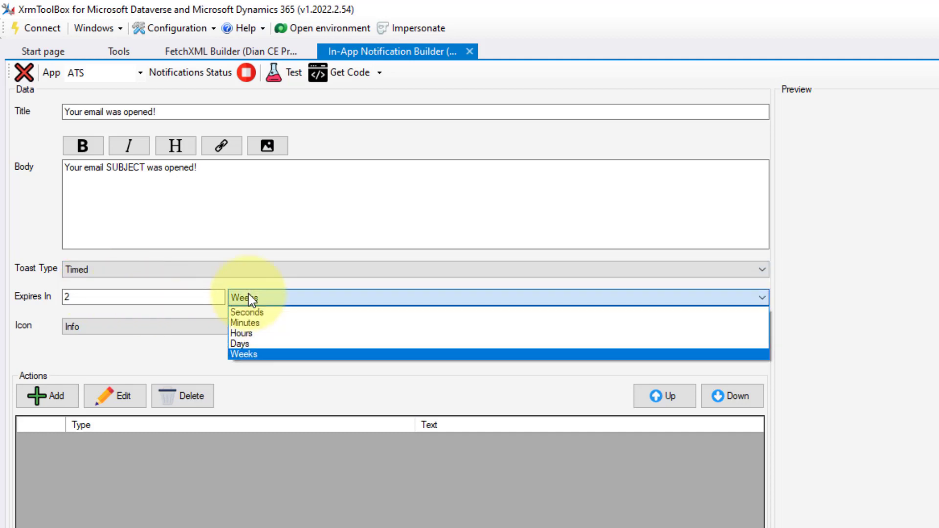
left_click(250, 299)
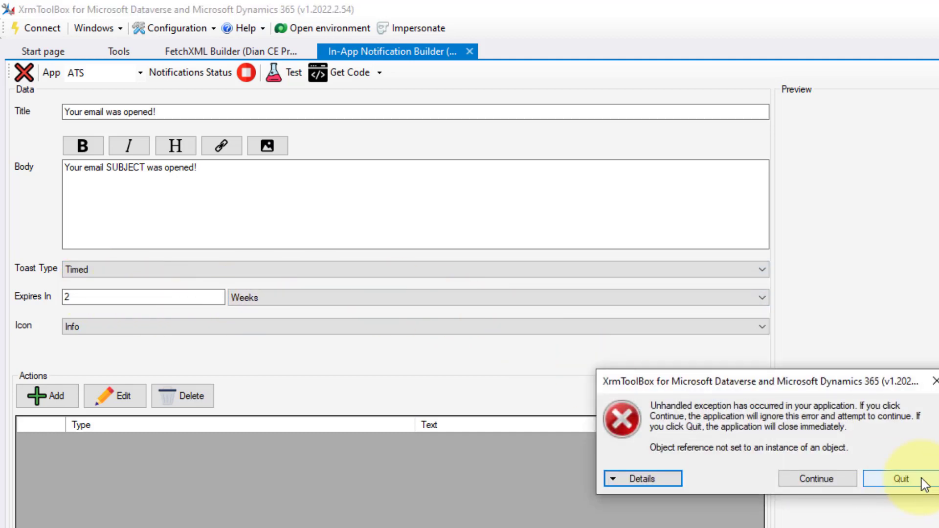
left_click(831, 479)
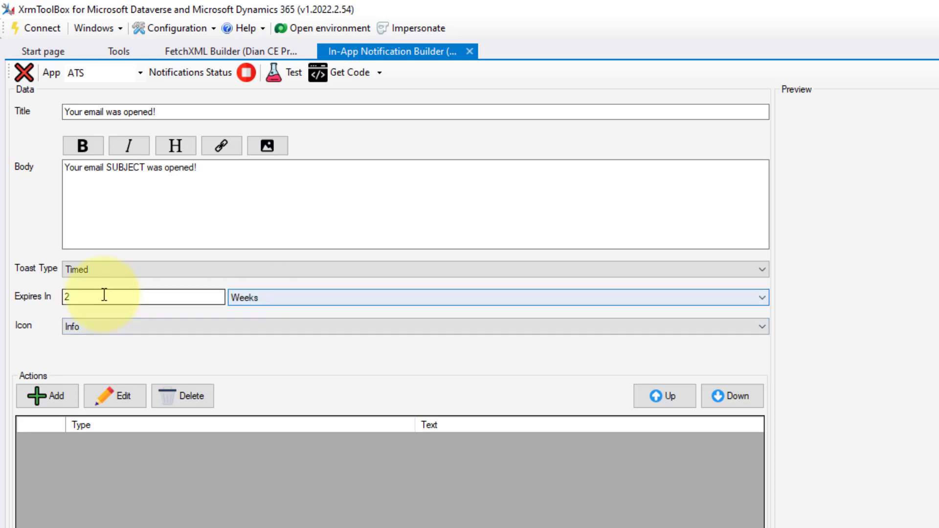
left_click(273, 302)
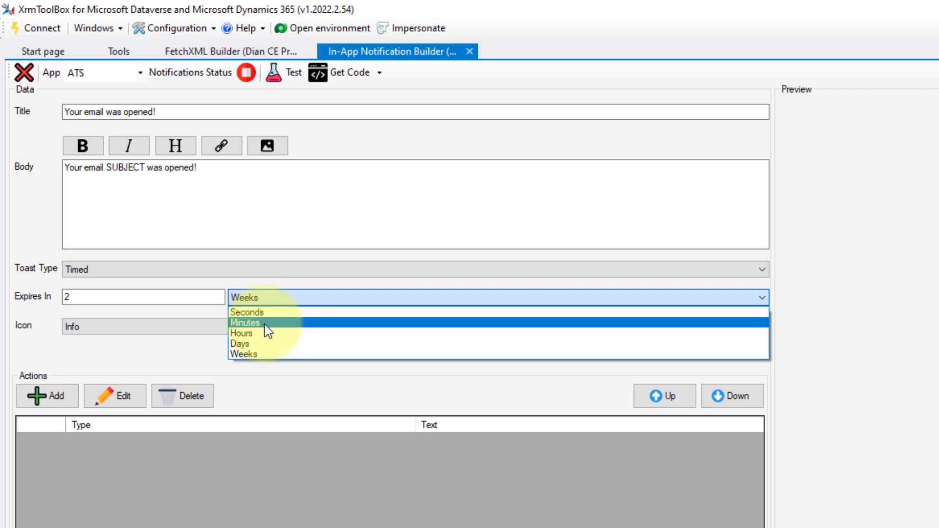
left_click(269, 323)
double_click(84, 298)
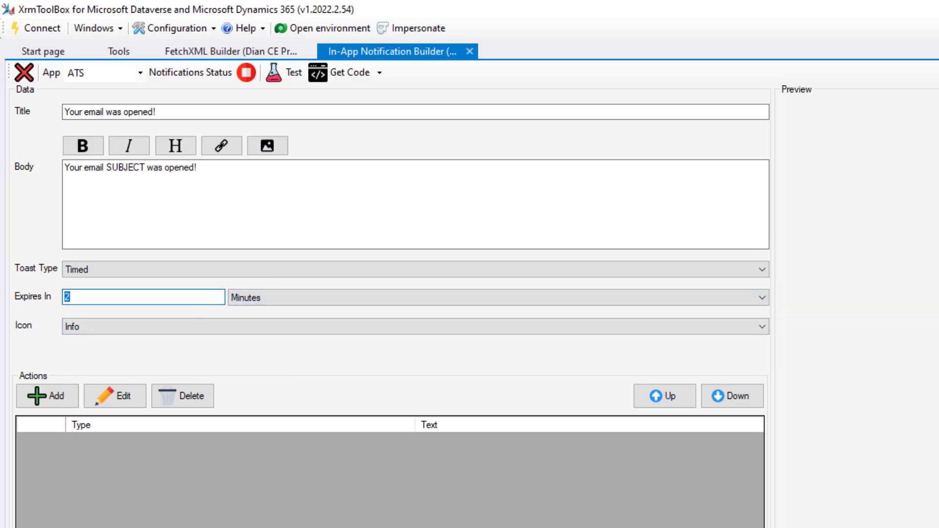
left_click(840, 294)
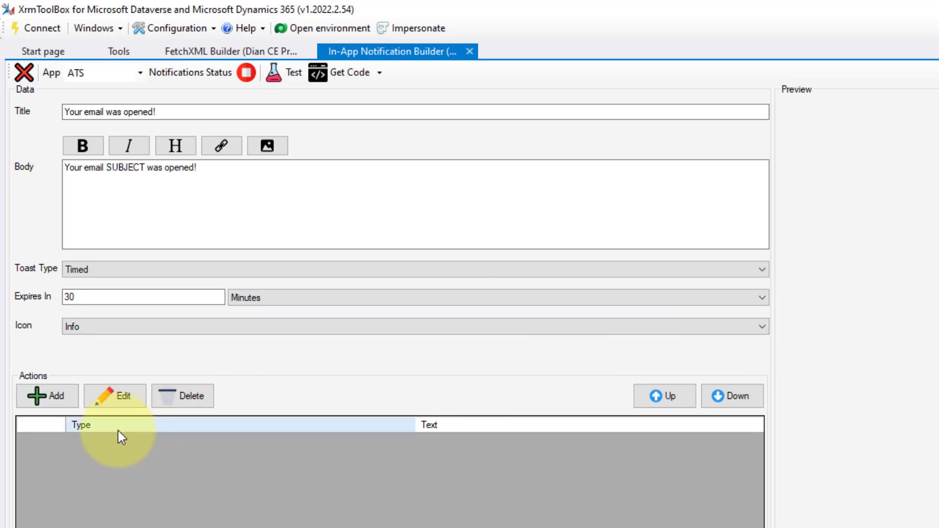
left_click(117, 225)
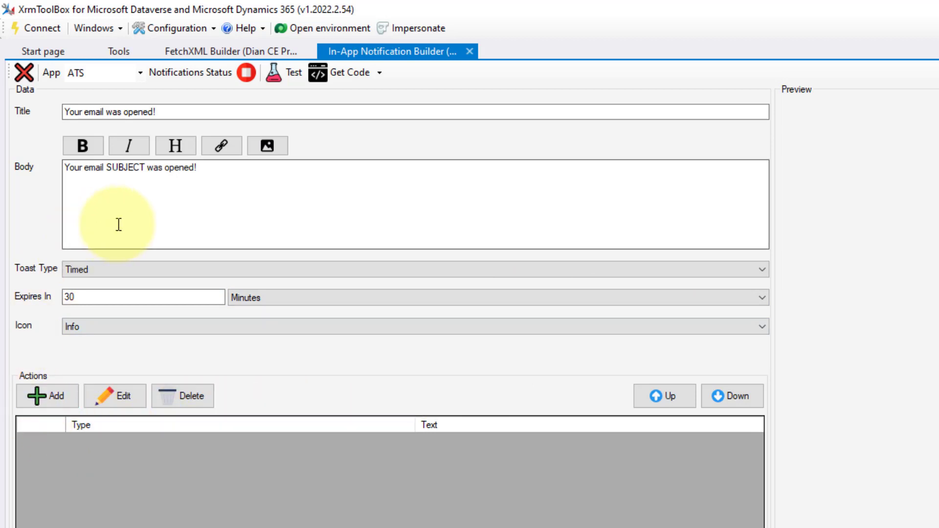
Start a new notification action with the text "Open email here", opening as New Window and using the Url type.
left_click(51, 395)
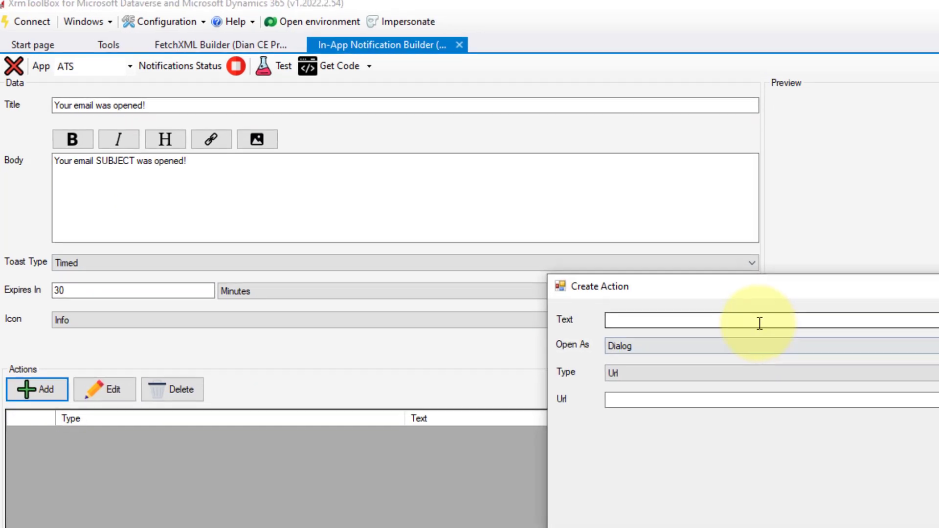
left_click(769, 326)
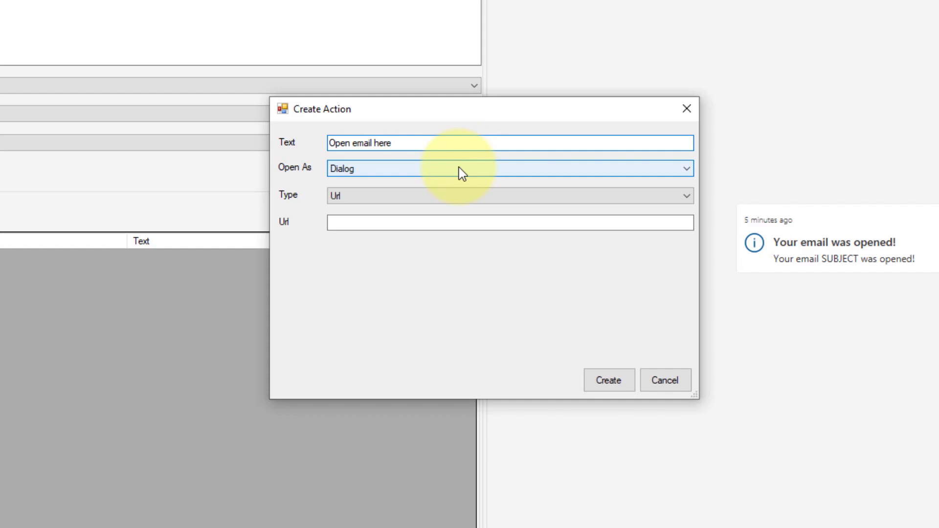
left_click(461, 173)
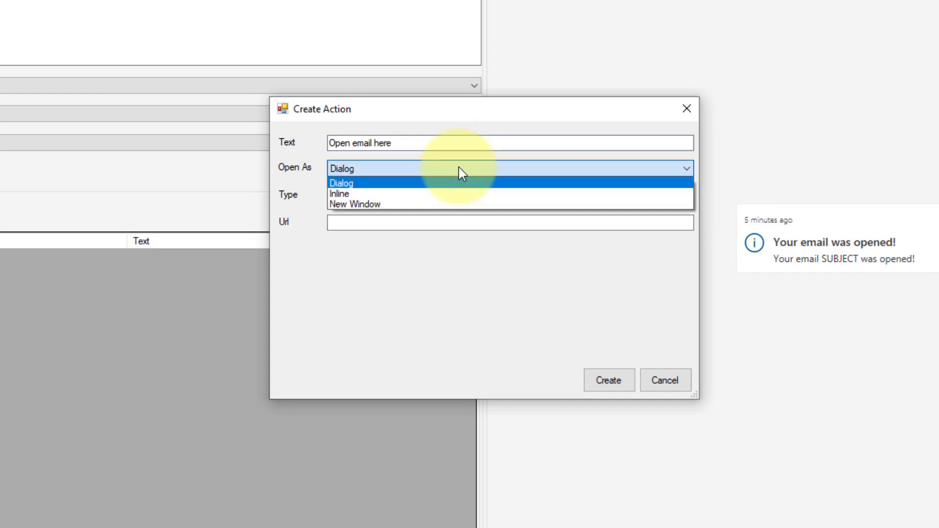
left_click(371, 204)
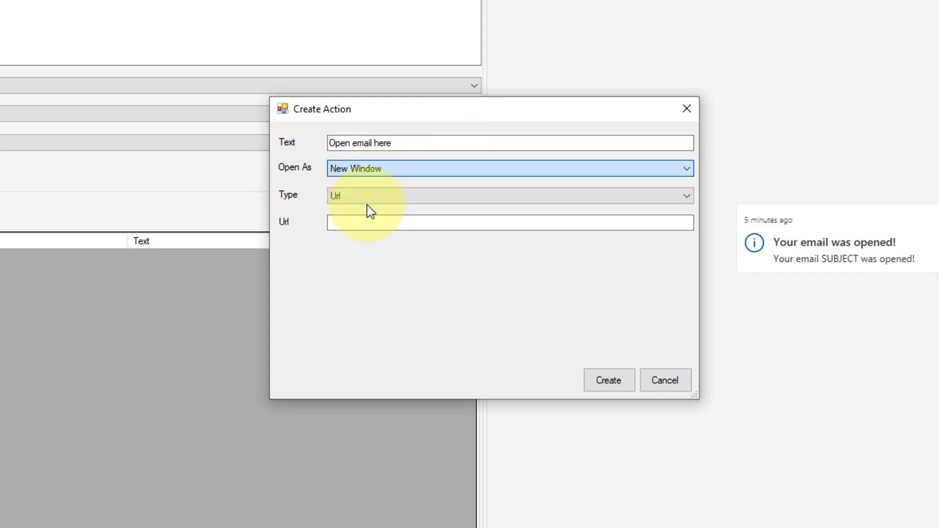
left_click(365, 195)
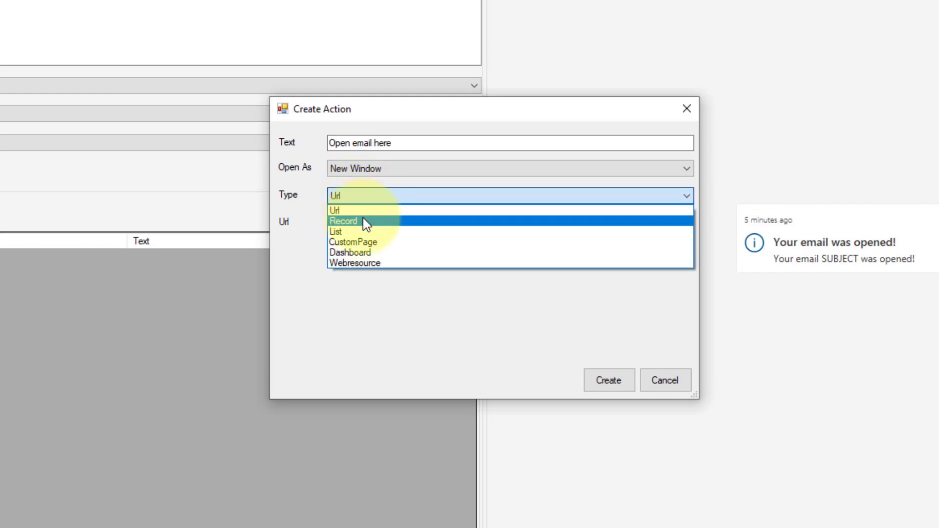
left_click(352, 209)
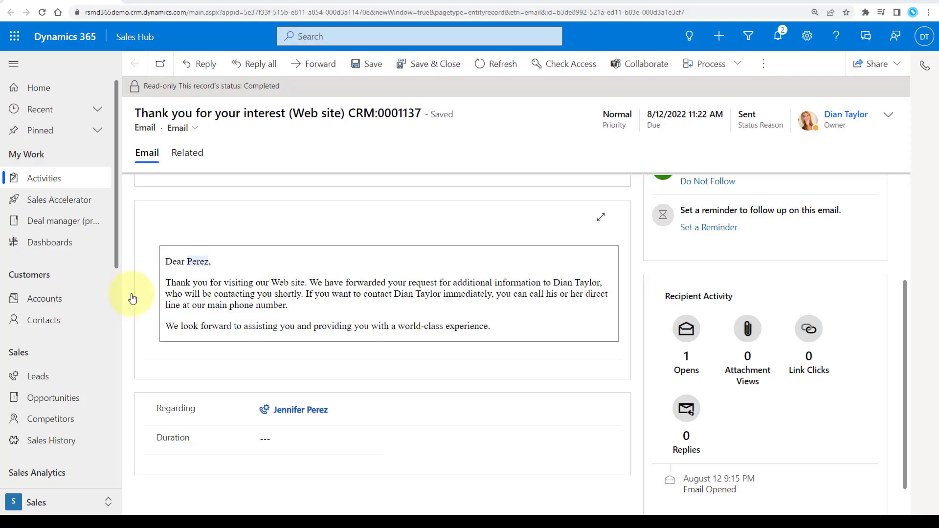
Copy the Dynamics 365 email record's web address up to and including "id=" and return to the new action in XrmToolBox.
left_click(79, 12)
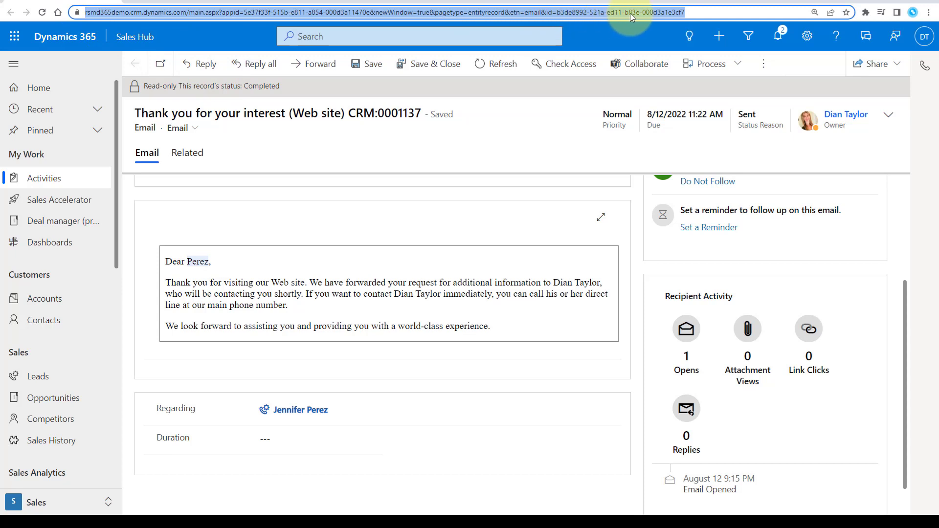
left_click(694, 12)
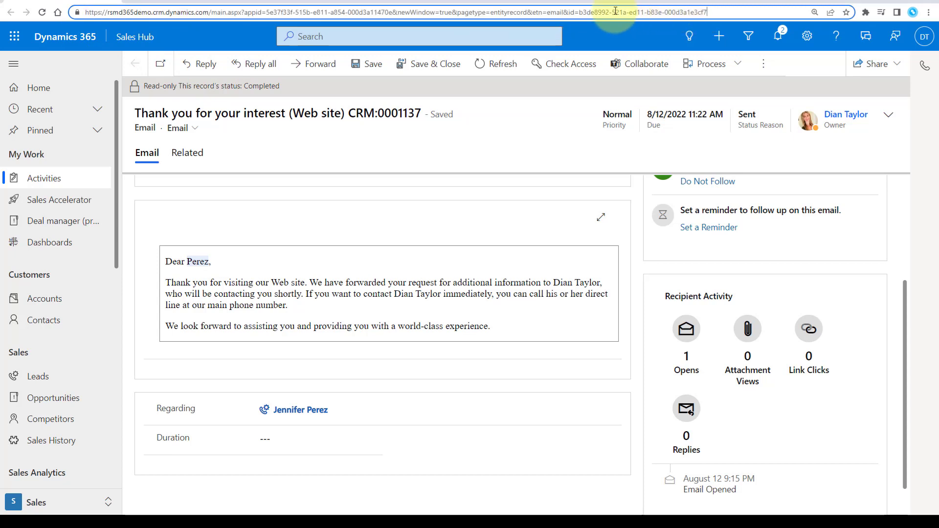
left_click_drag(578, 11, 49, 12)
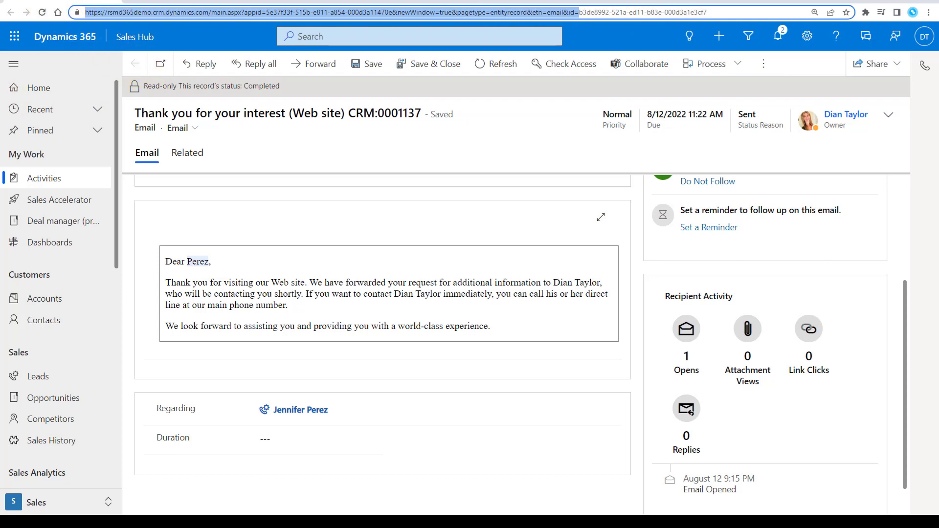
key("alt+Tab")
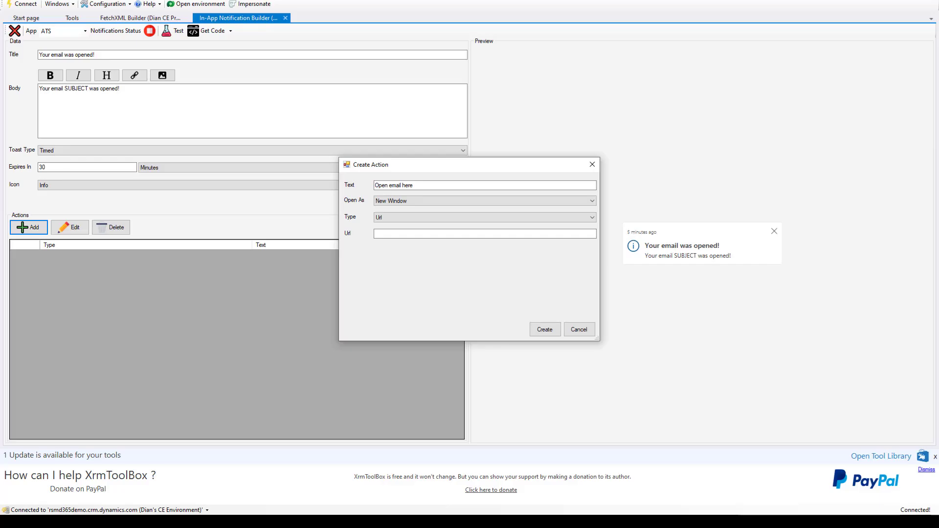
Paste the copied email record address as the action's Url, append the placeholder GUID after "id=", and create the action.
left_click(468, 235)
key("ctrl+v")
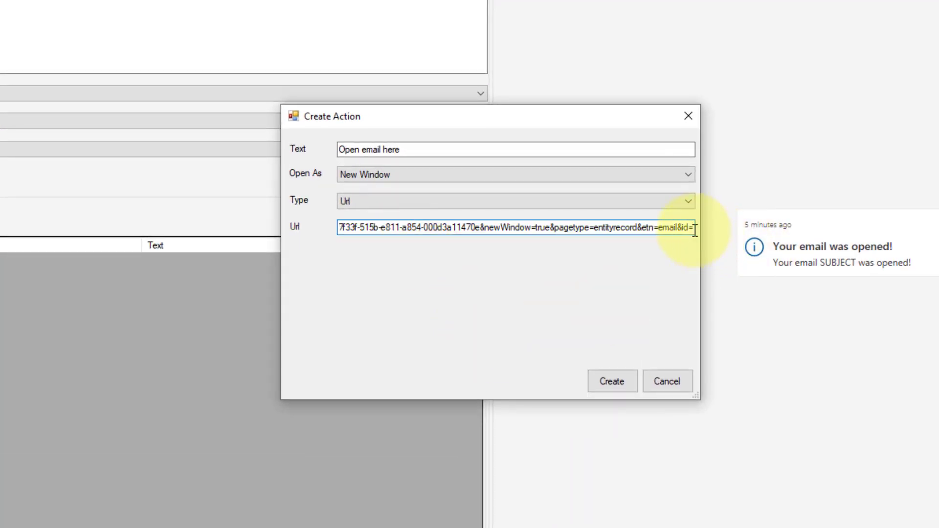
type("EMAIL")
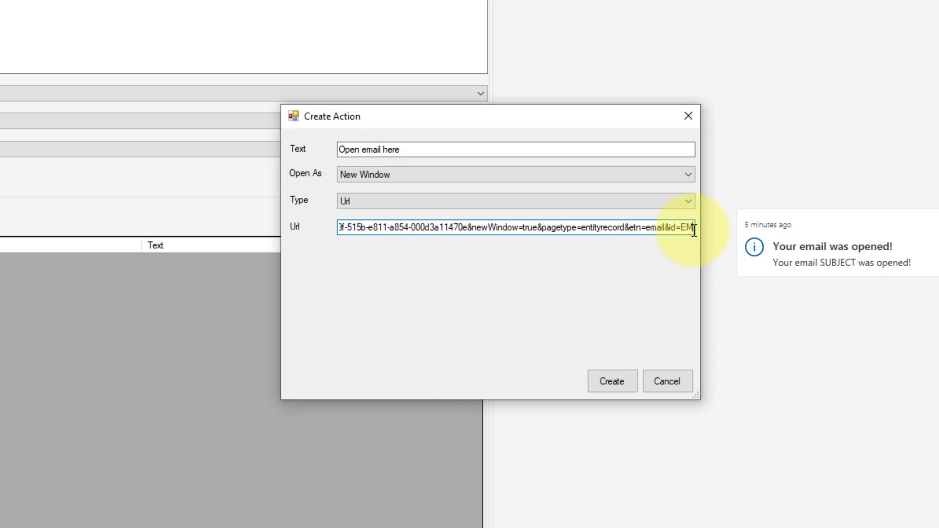
key("BackSpace")
key("BackSpace")
key("BackSpace")
key("BackSpace")
key("BackSpace")
type("GUID")
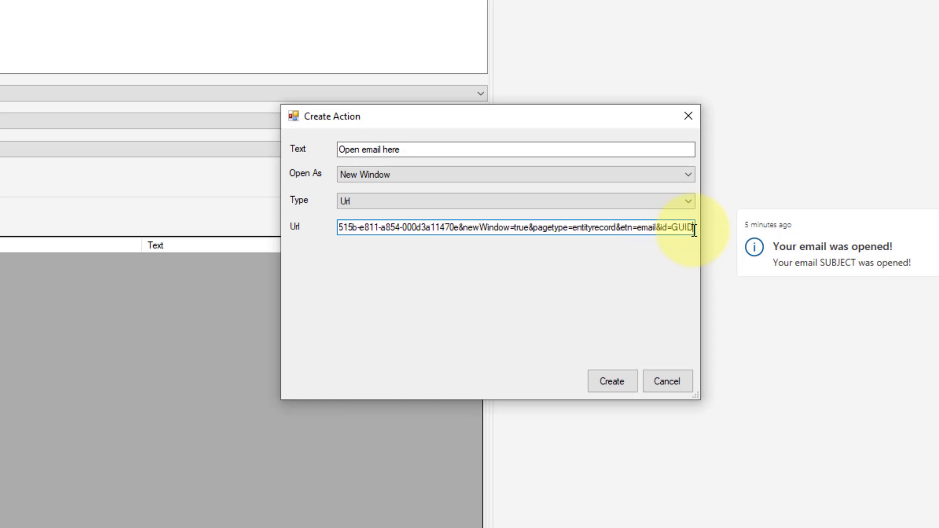
left_click(612, 381)
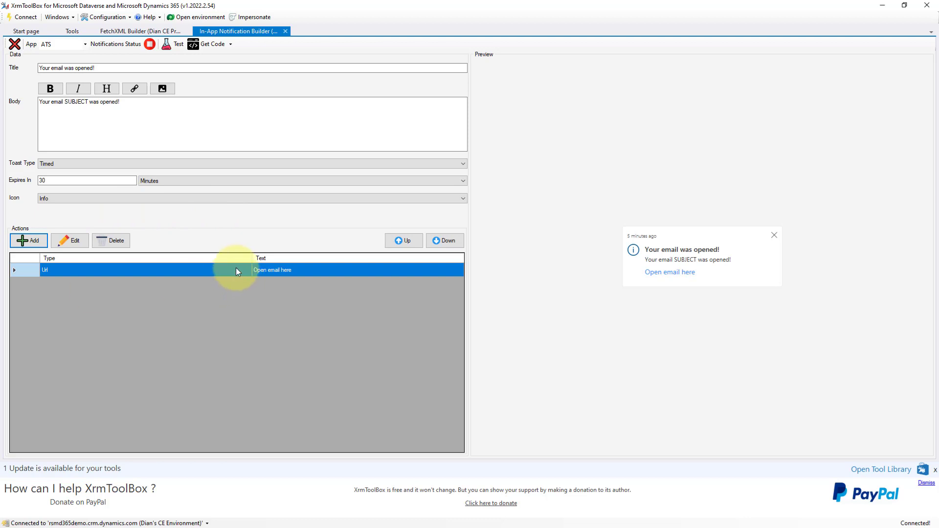
Try the Success and Failure icons for the notification.
left_click(145, 198)
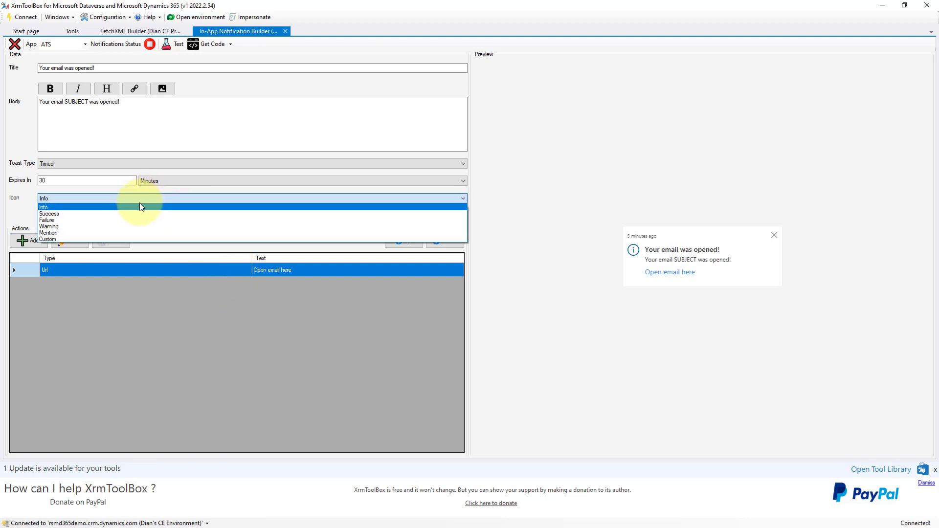
left_click(47, 216)
left_click(54, 199)
left_click(55, 219)
Set the notification's icon to Custom, trying the Email Icon image before choosing EmailLink.svg.
left_click(80, 198)
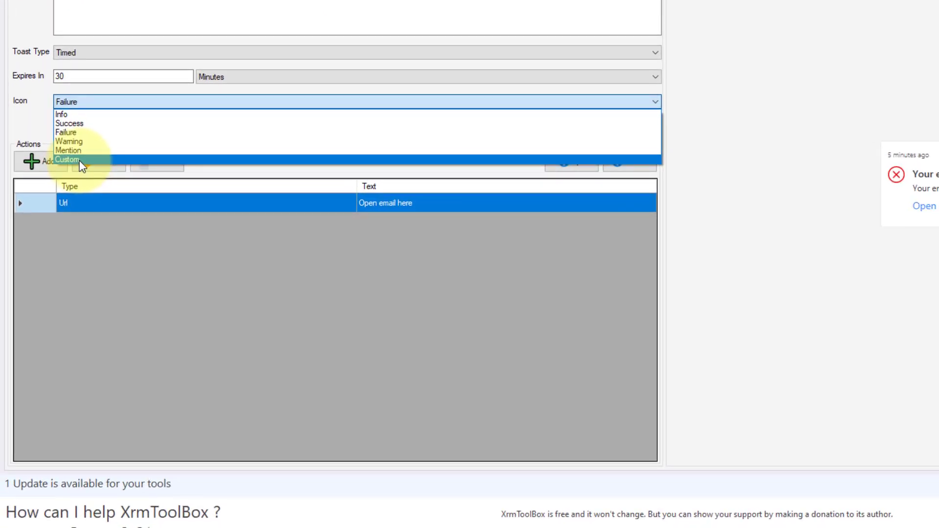
left_click(78, 160)
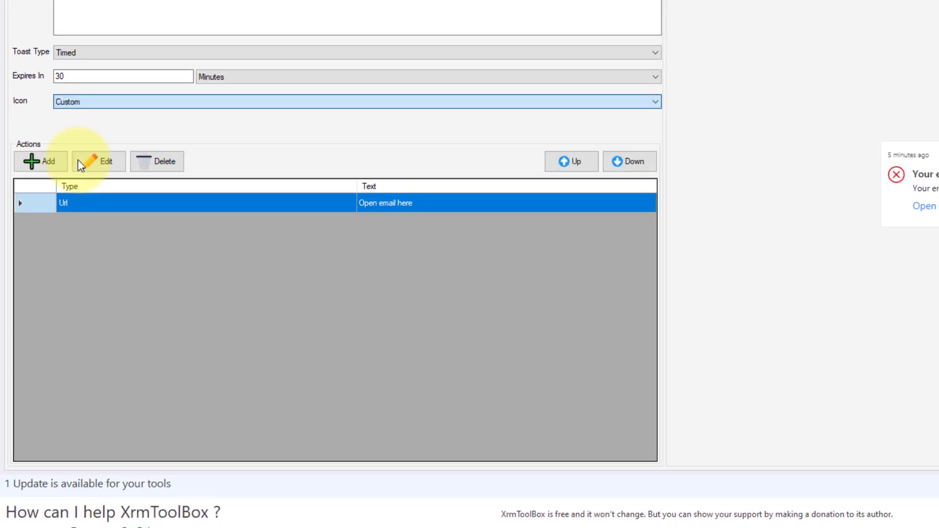
left_click(92, 130)
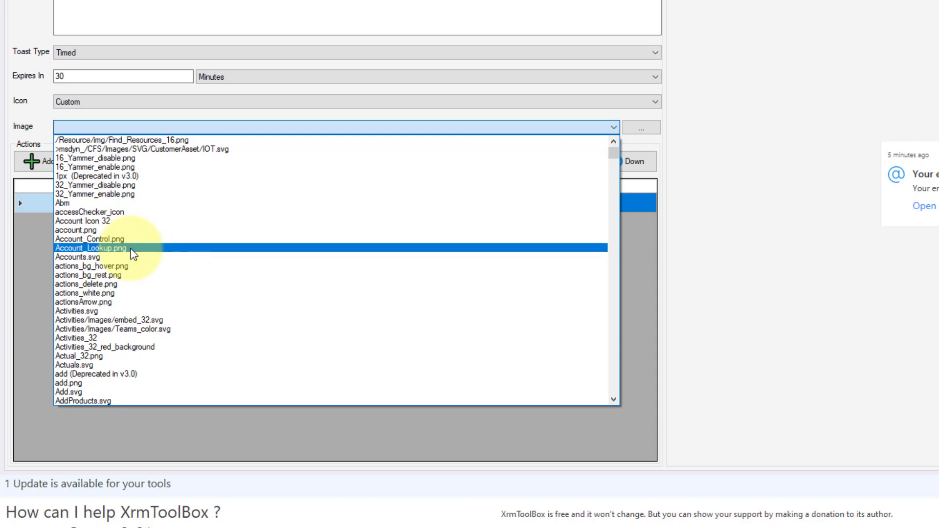
scroll(132, 253, "down", 14)
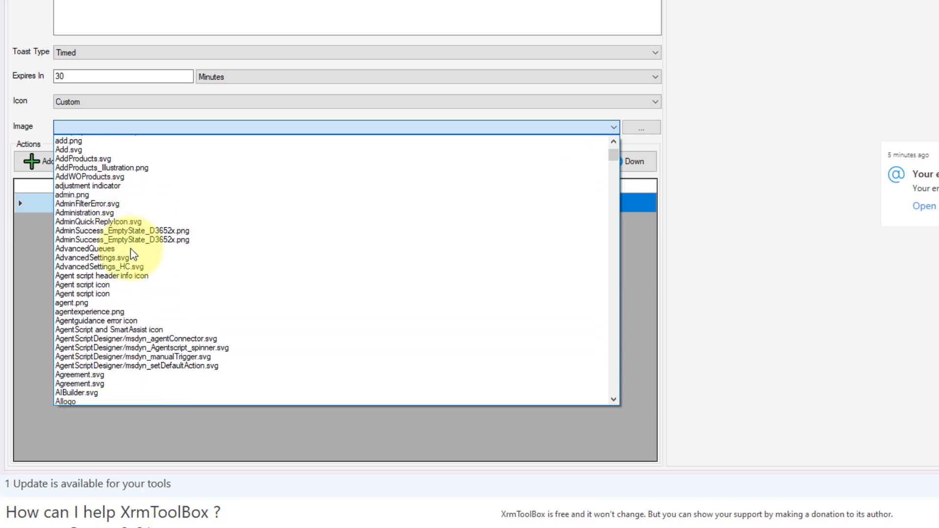
scroll(132, 253, "down", 20)
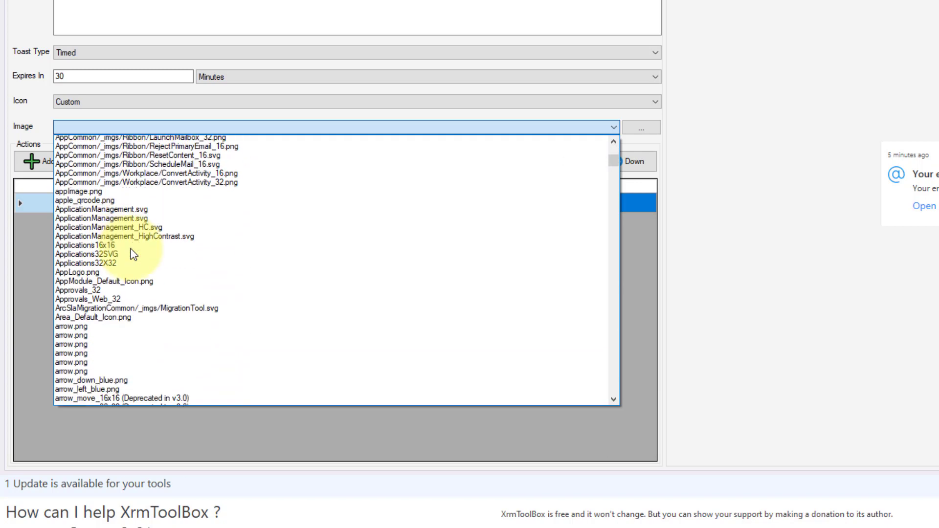
scroll(132, 253, "down", 20)
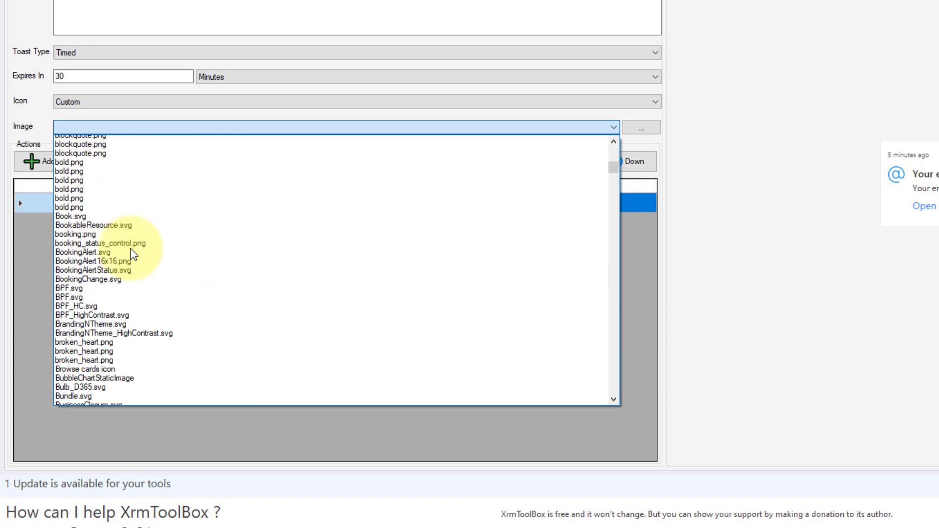
scroll(132, 253, "down", 20)
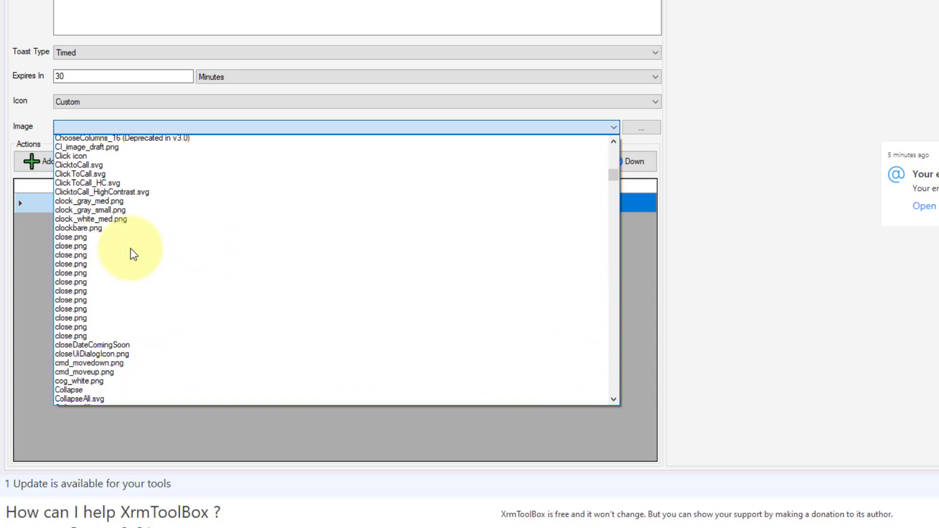
scroll(132, 253, "down", 20)
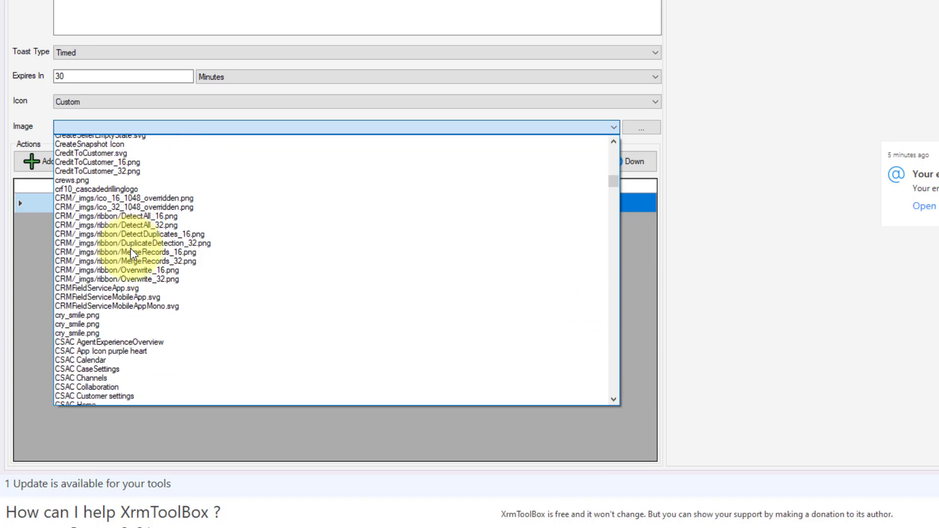
scroll(132, 253, "down", 20)
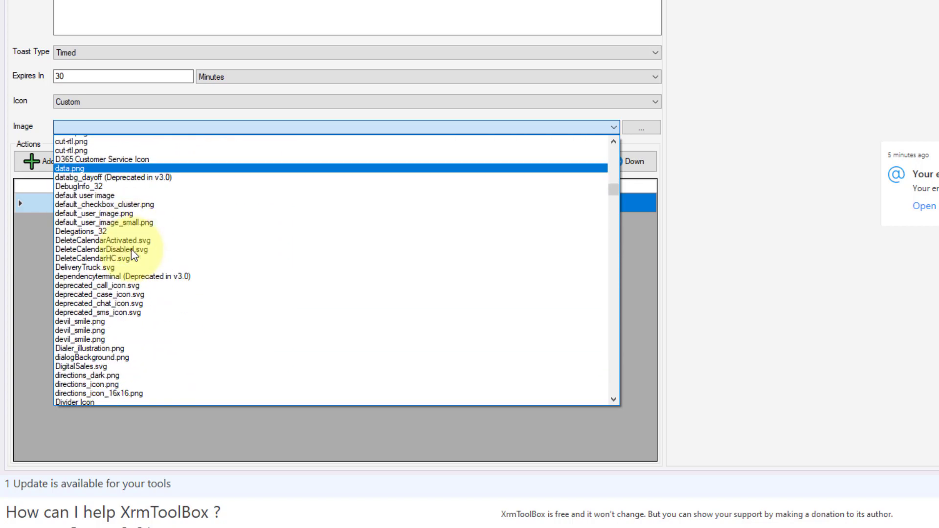
scroll(132, 253, "down", 8)
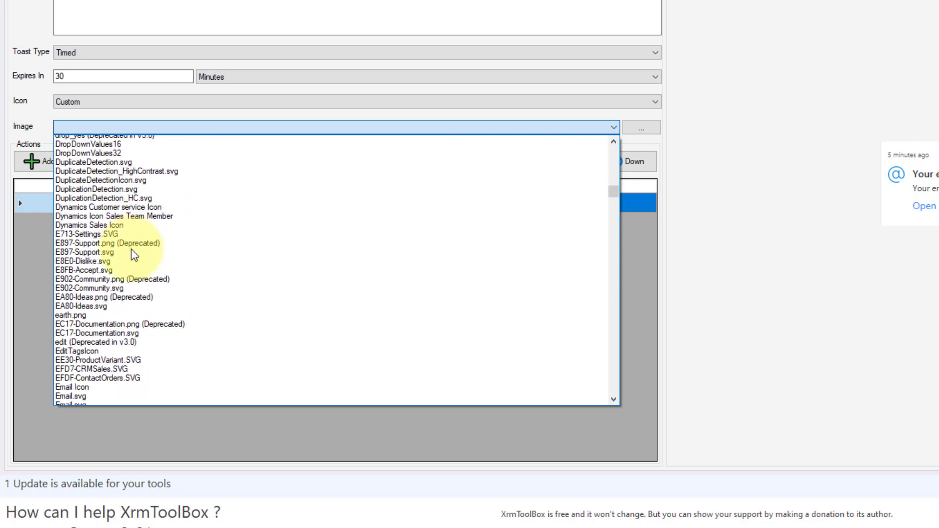
left_click(91, 194)
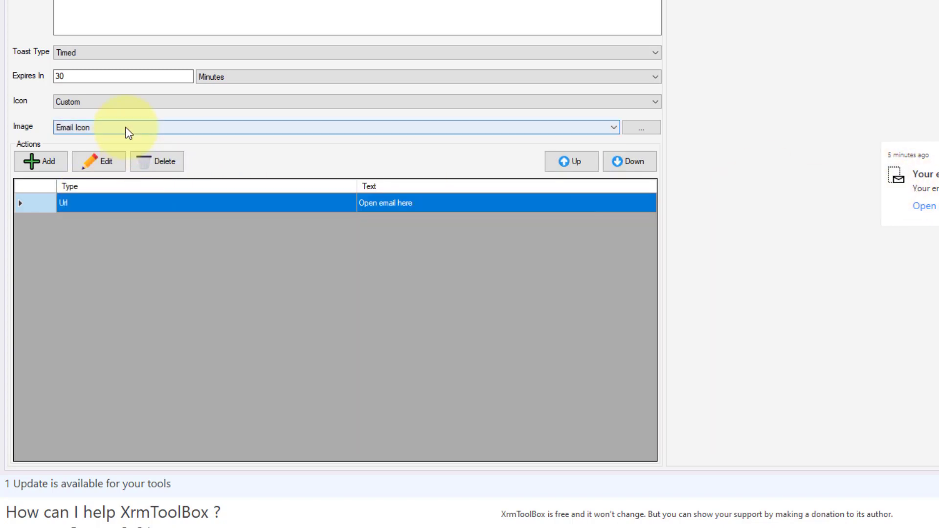
left_click(110, 127)
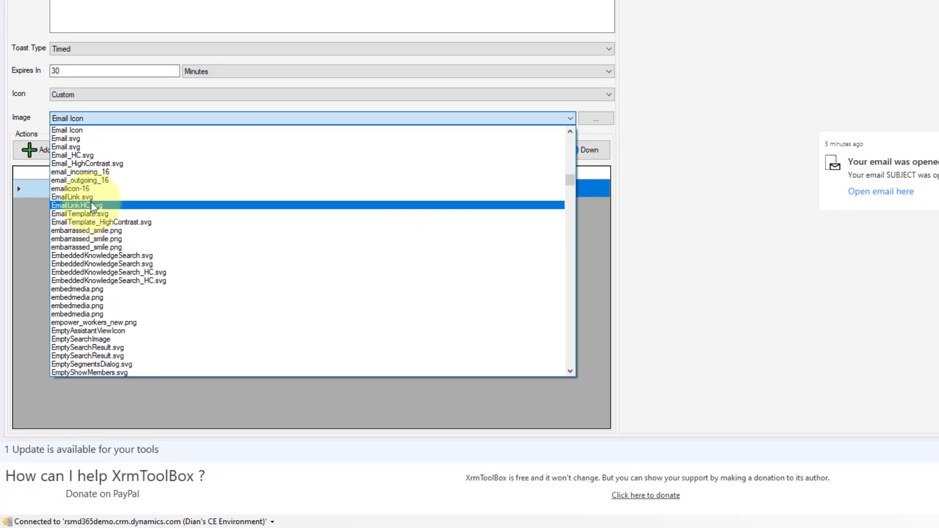
left_click(89, 198)
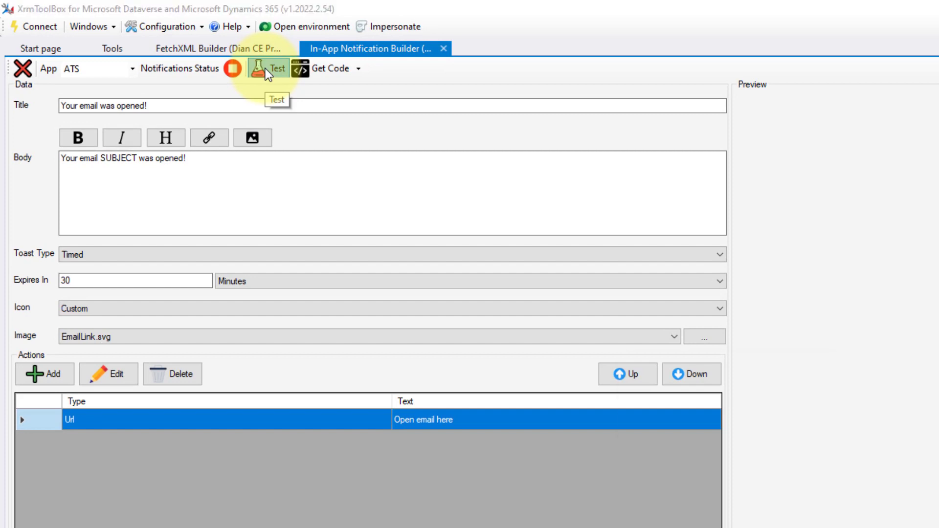
Send a test of the notification to your own user account.
left_click(265, 69)
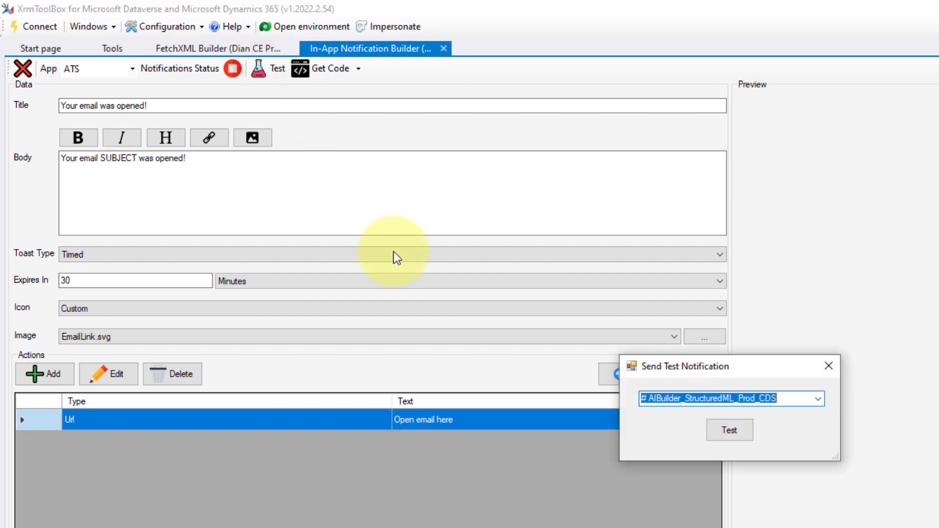
left_click(817, 398)
scroll(726, 463, "down", 10)
key("Escape")
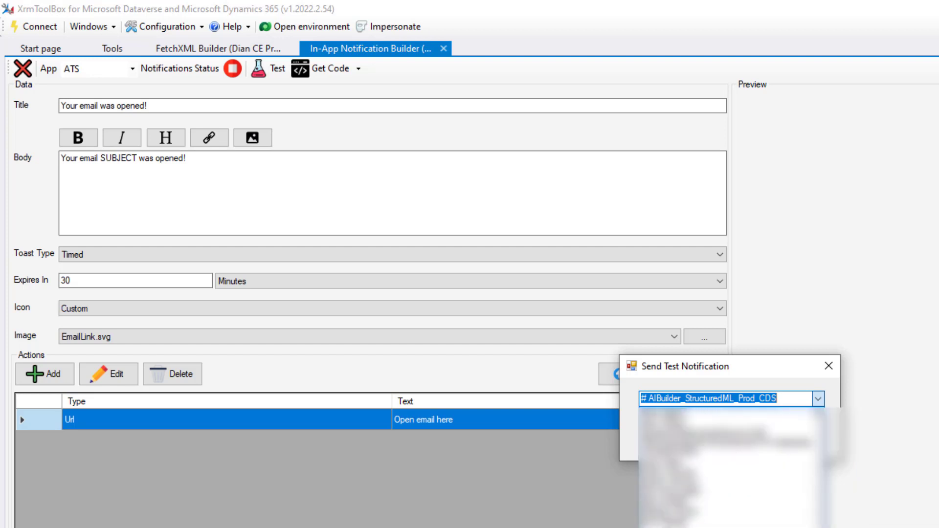
left_click(708, 457)
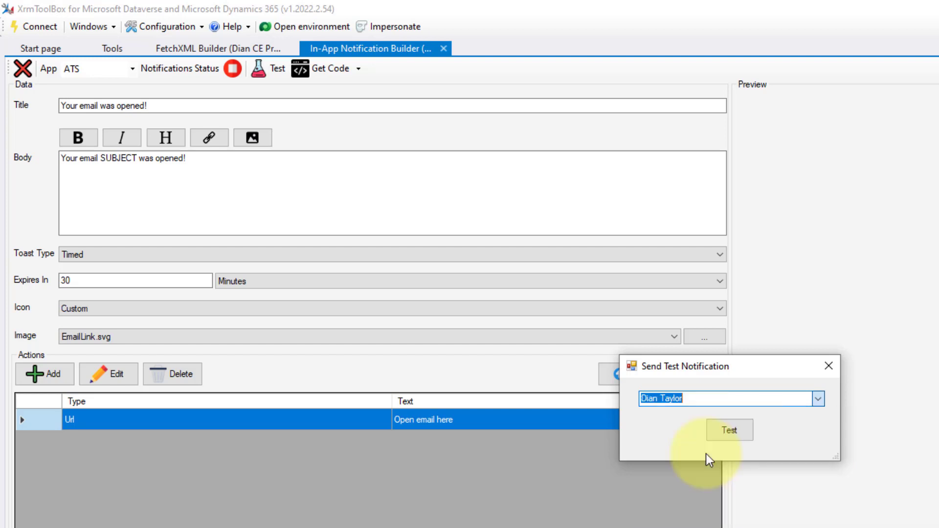
left_click(727, 425)
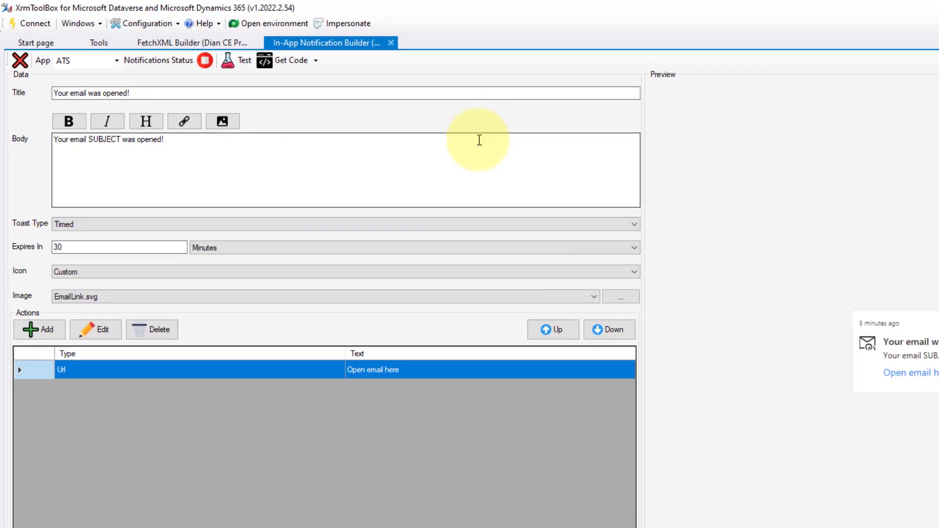
Generate the notification's Power Automate values and copy the body text.
left_click(316, 61)
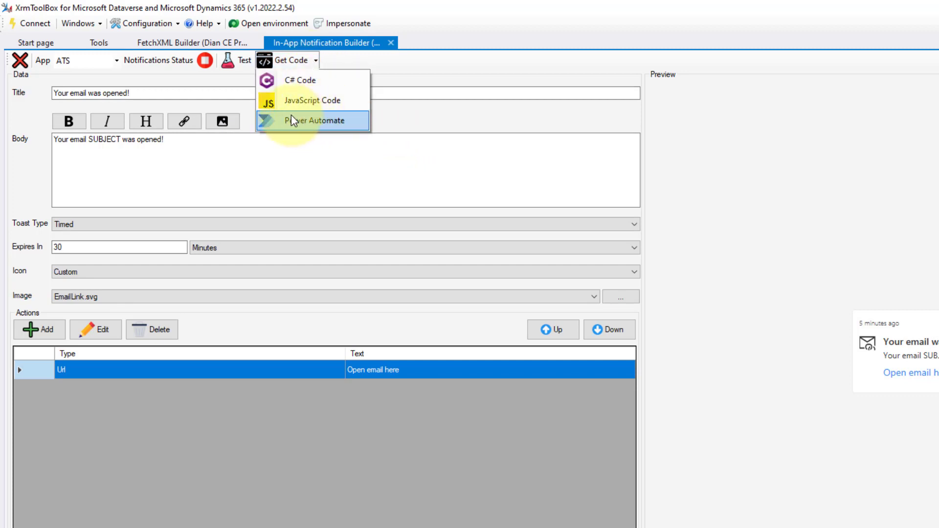
left_click(300, 124)
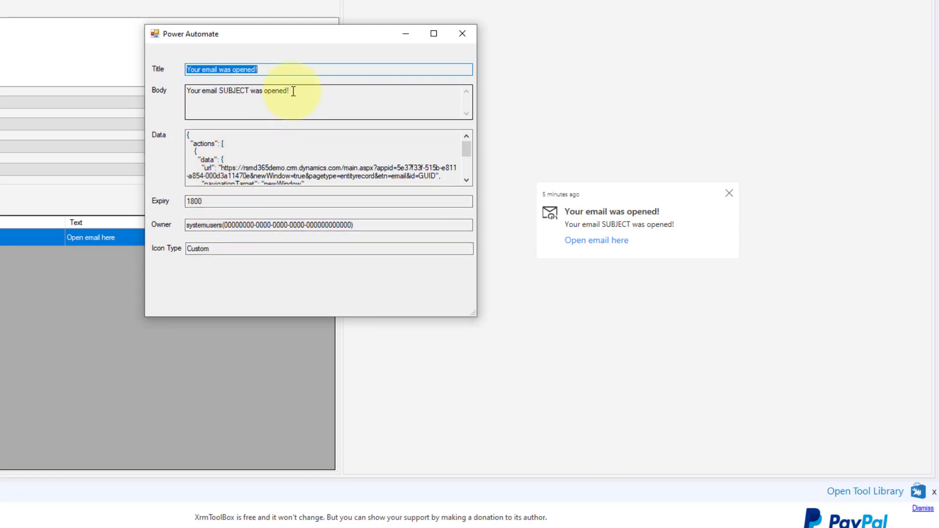
left_click_drag(293, 91, 163, 90)
key("ctrl+c")
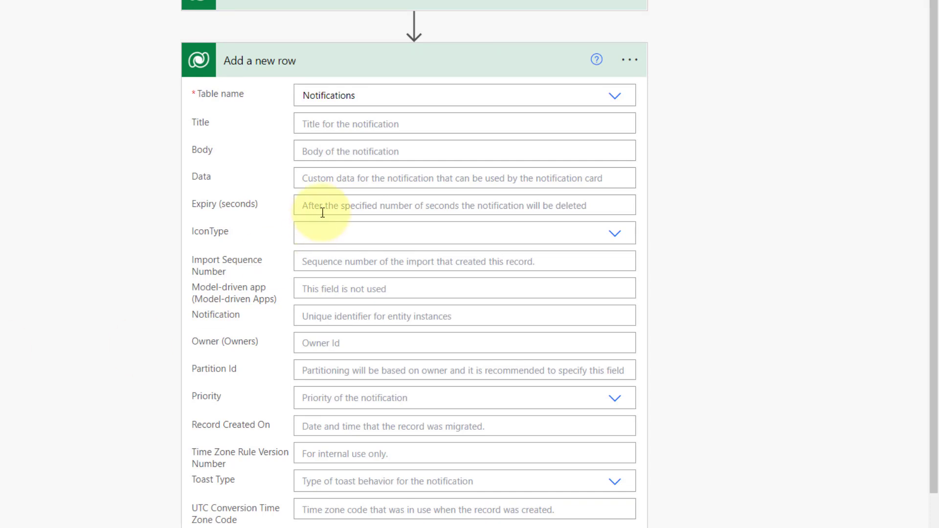
In the Power Automate flow's new Notifications row, set the body to "Your email SUBJECT was opened!" and the title to "Your email was opened!".
left_click(324, 152)
key("ctrl+v")
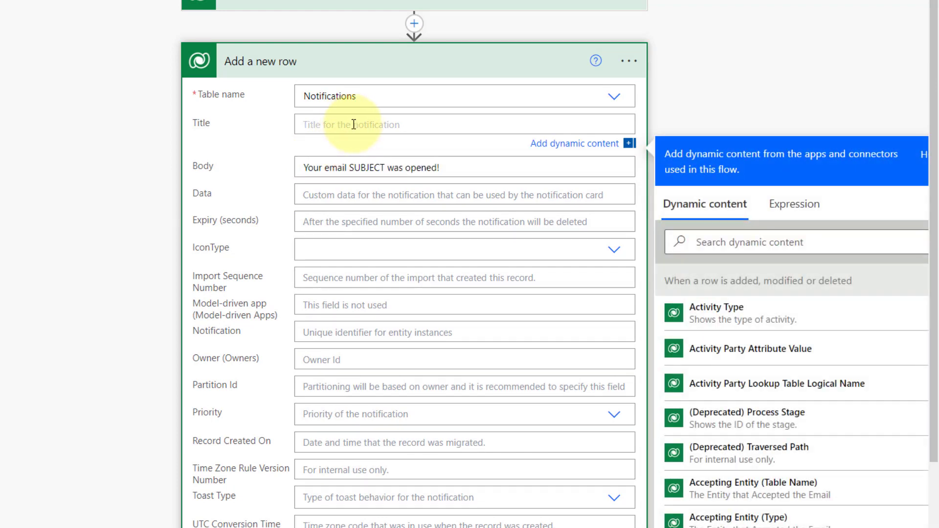
type("Y")
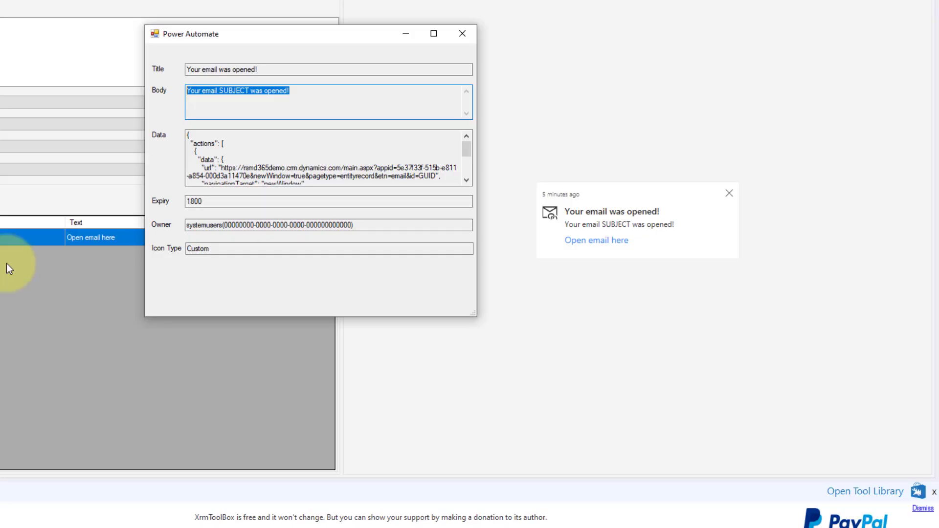
Copy the complete Data JSON from XrmToolBox and paste it as the Data of the flow's new Notifications row.
left_click(237, 141)
key("ctrl+a")
key("ctrl+c")
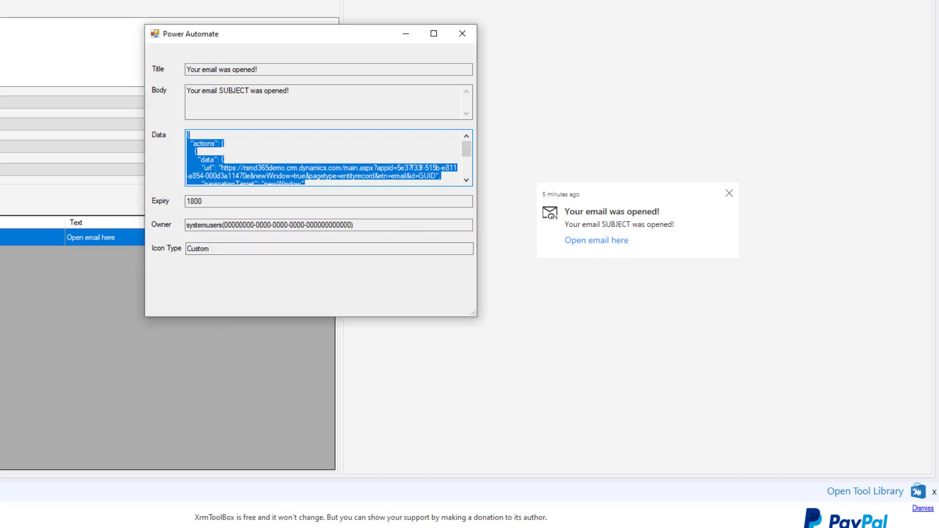
key("alt+Tab")
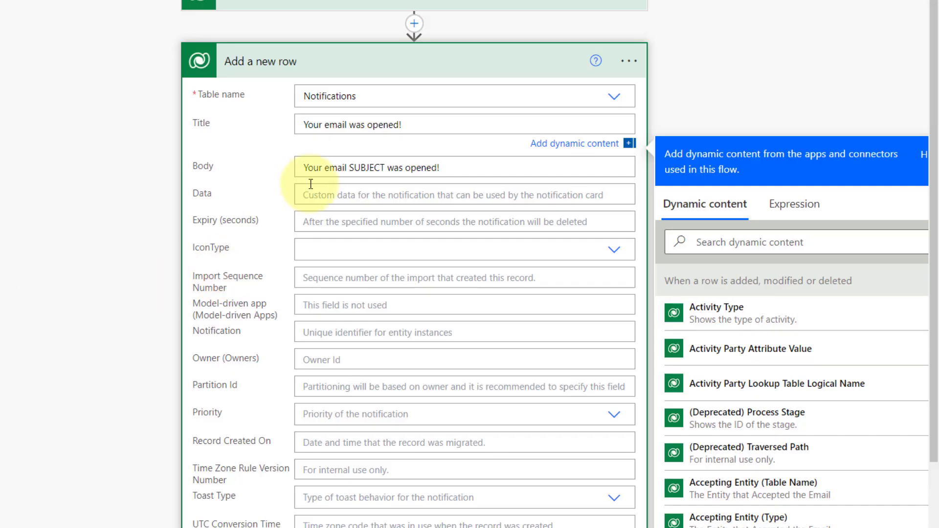
left_click(333, 194)
key("ctrl+v")
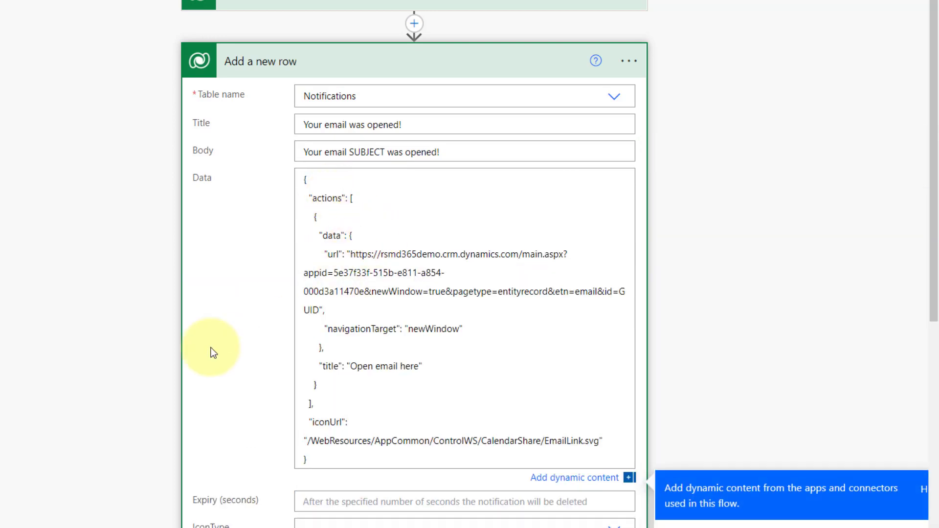
Set the Notifications row's expiry to 1800 seconds and its icon type to Custom.
scroll(191, 348, "down", 3)
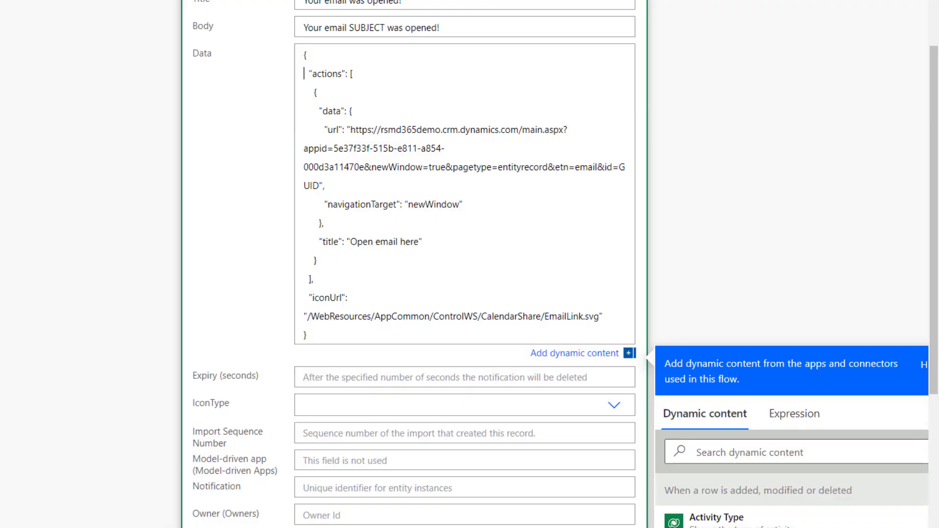
left_click(333, 378)
type("18")
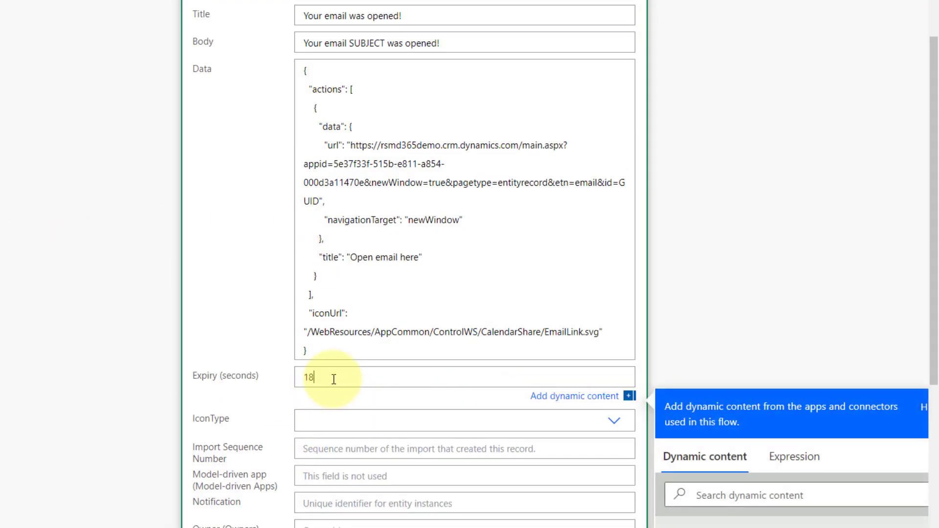
left_click(612, 423)
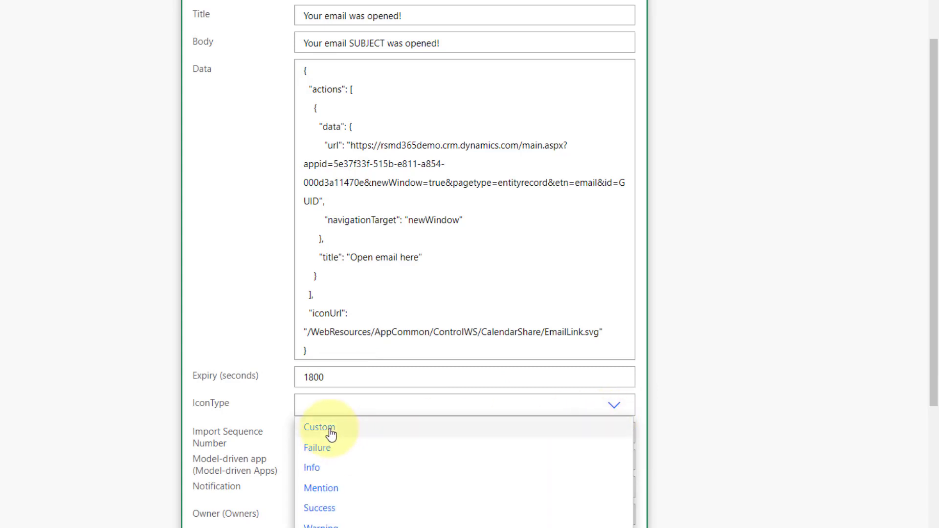
left_click(330, 428)
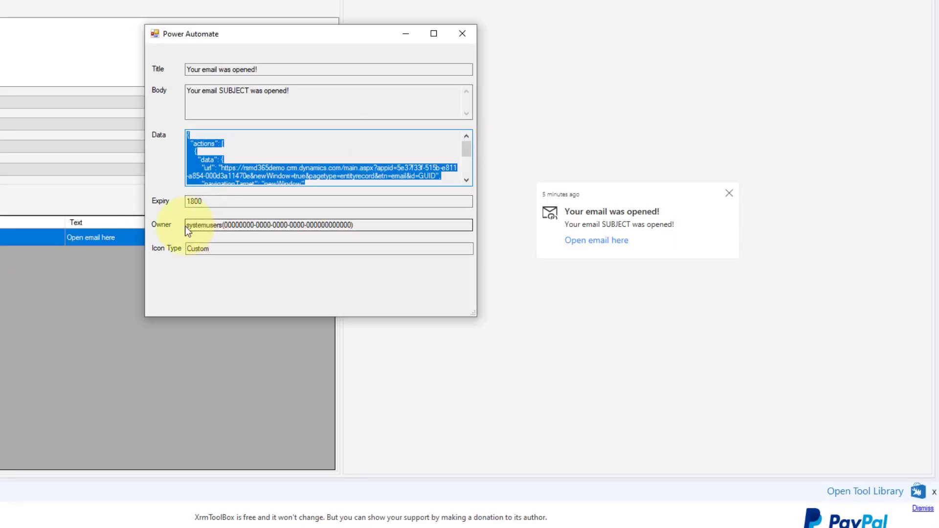
left_click(218, 224)
left_click(373, 224)
key("ctrl+c")
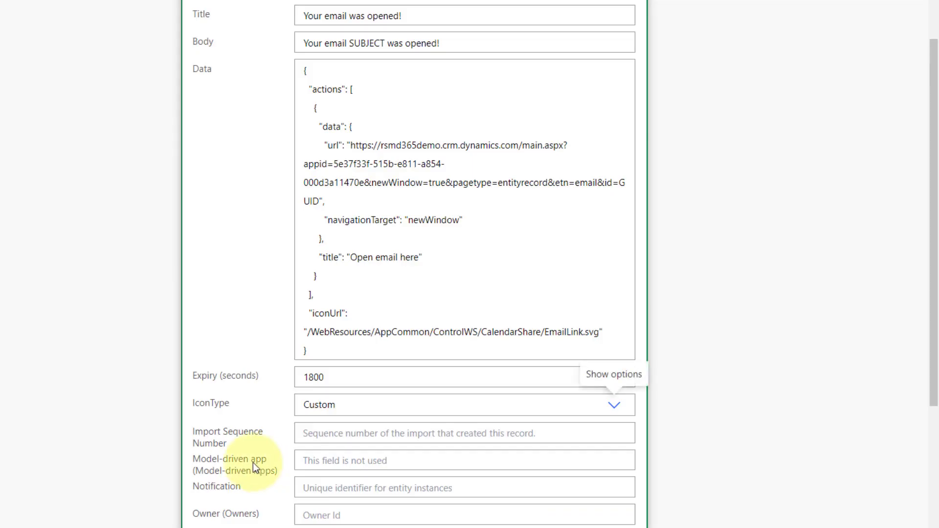
scroll(401, 449, "down", 4)
left_click(322, 327)
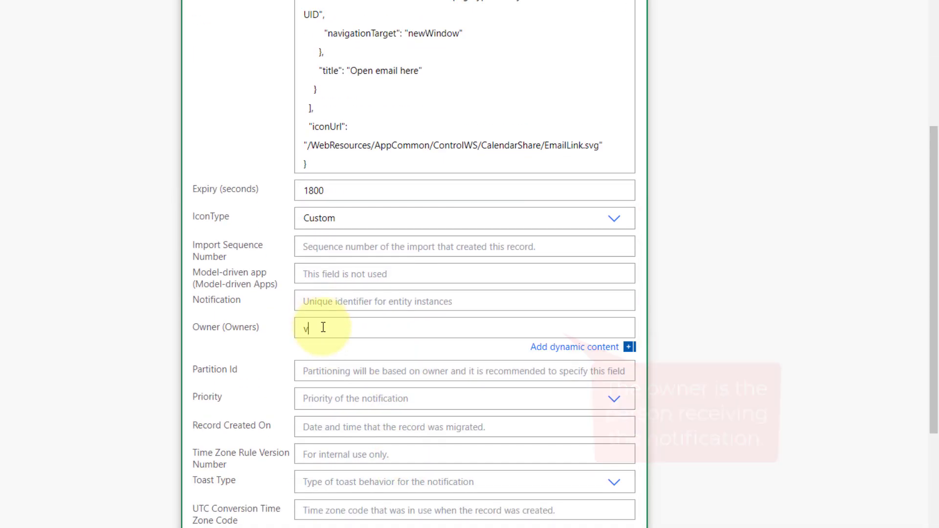
key("ctrl+v")
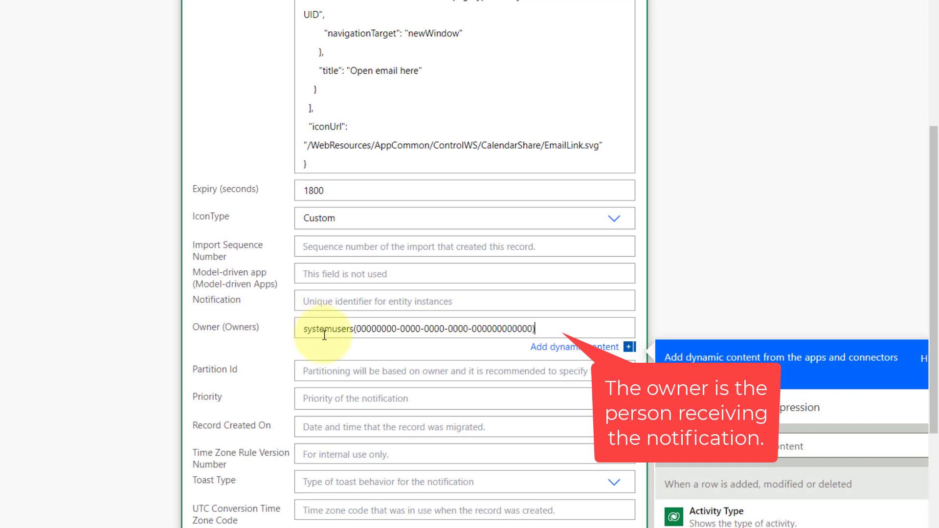
Replace the all-zero GUID inside the Owner's systemusers() parentheses with the Owner (Value) dynamic content.
left_click_drag(356, 328, 533, 328)
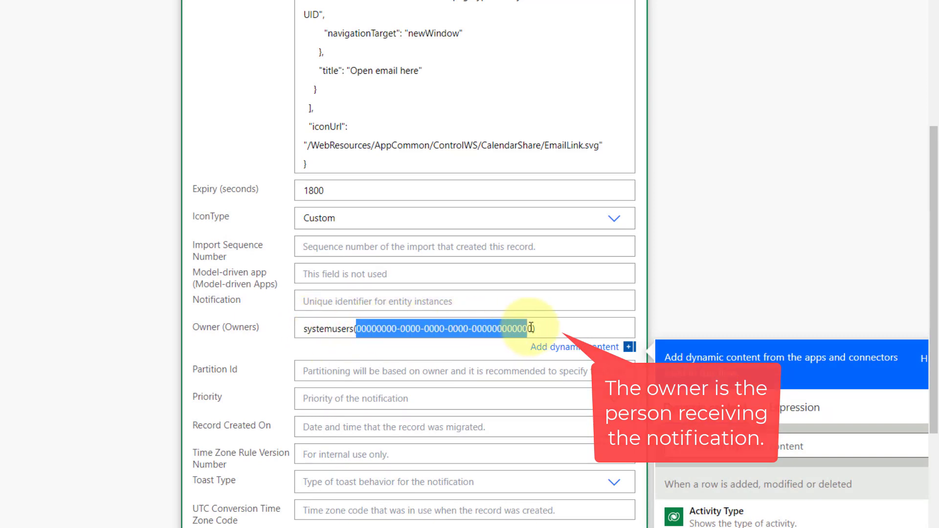
scroll(807, 342, "down", 3)
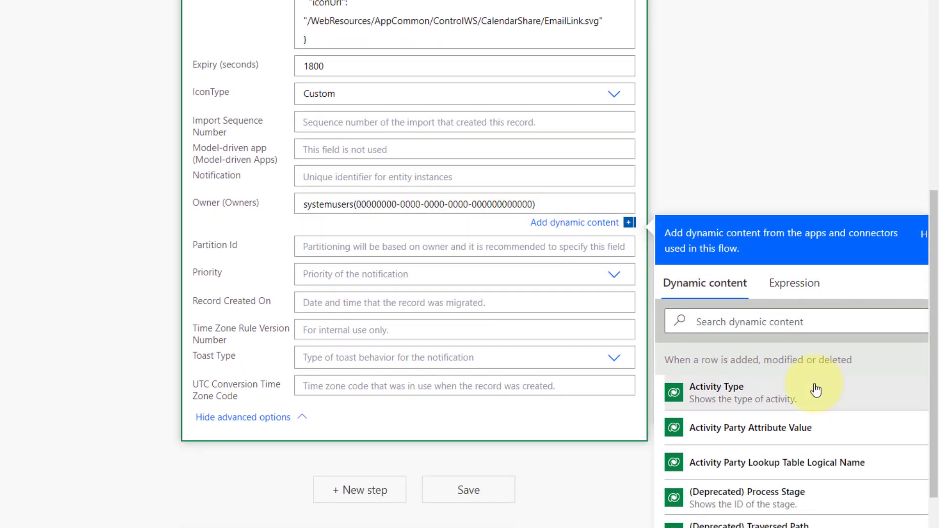
left_click(817, 388)
left_click(444, 205)
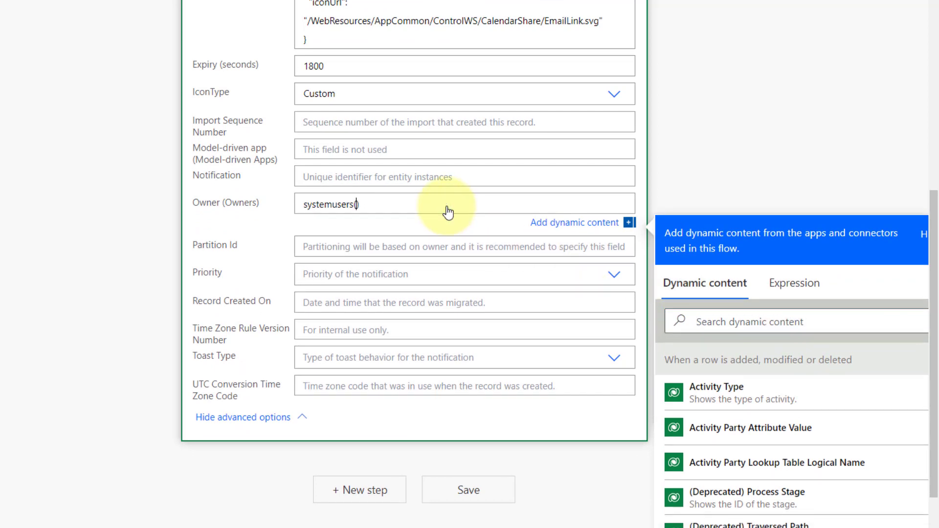
left_click(700, 319)
type("owner")
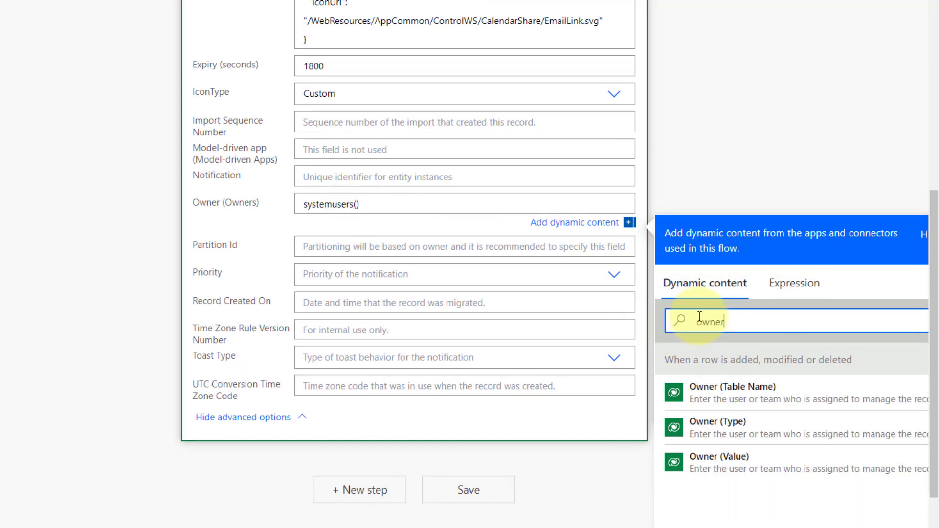
left_click(754, 465)
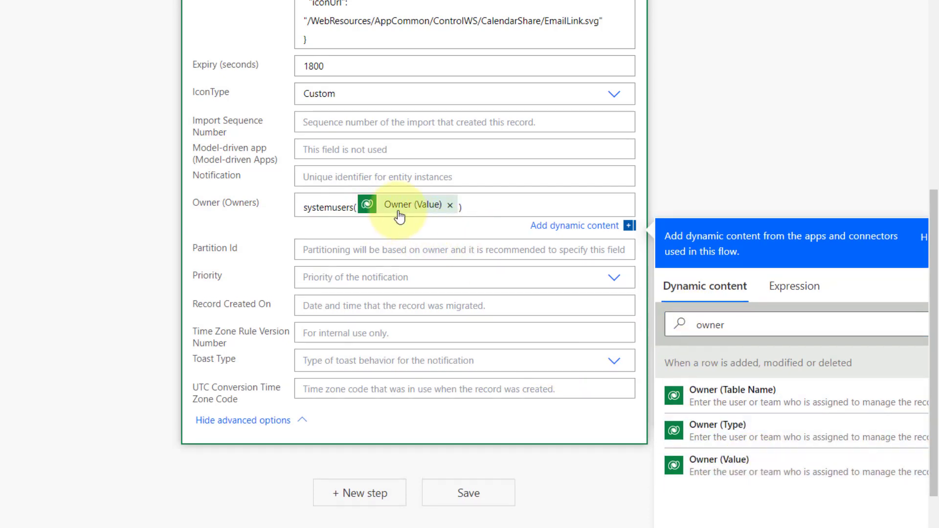
Replace the word SUBJECT in the notification body with the Subject dynamic content from the trigger.
scroll(399, 195, "up", 8)
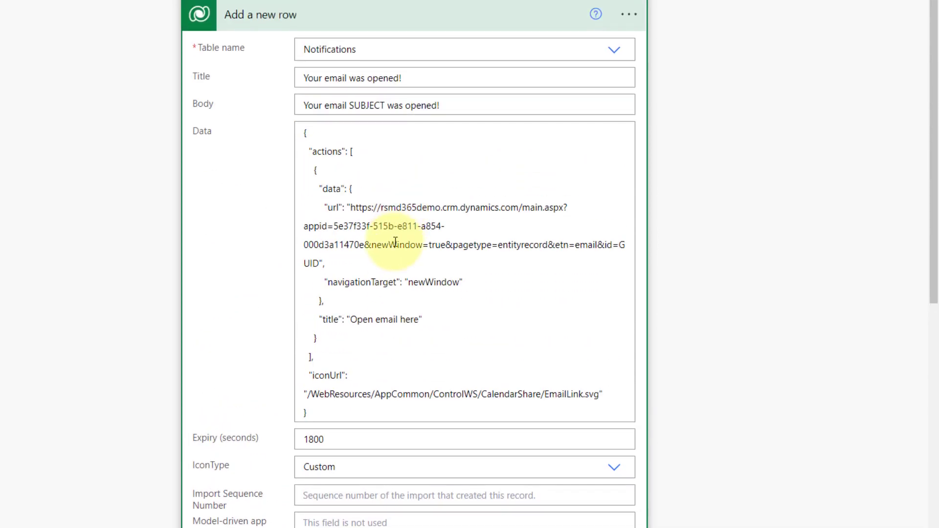
left_click_drag(349, 105, 385, 105)
left_click(760, 226)
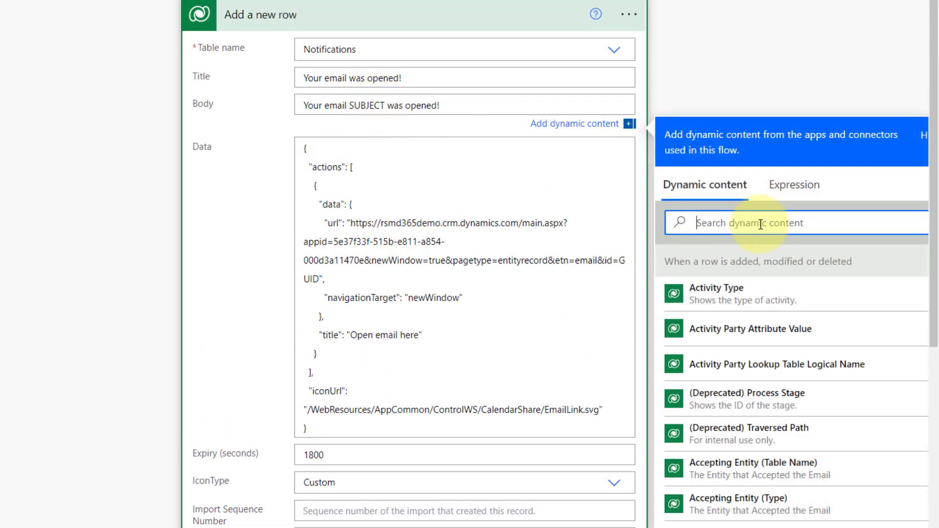
type("subjec")
left_click(725, 292)
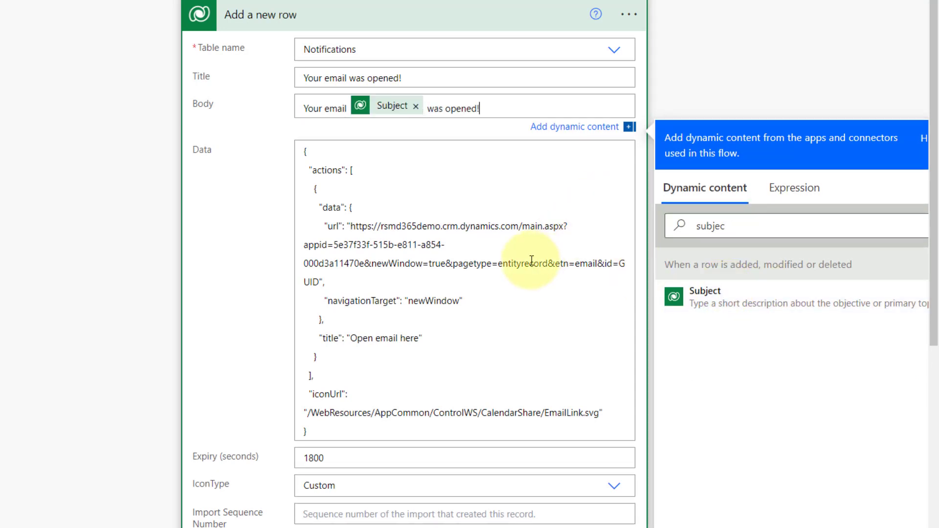
Replace the GUID placeholder at the end of the Data URL with the Email Message unique identifier from the dynamic content.
scroll(531, 261, "down", 1)
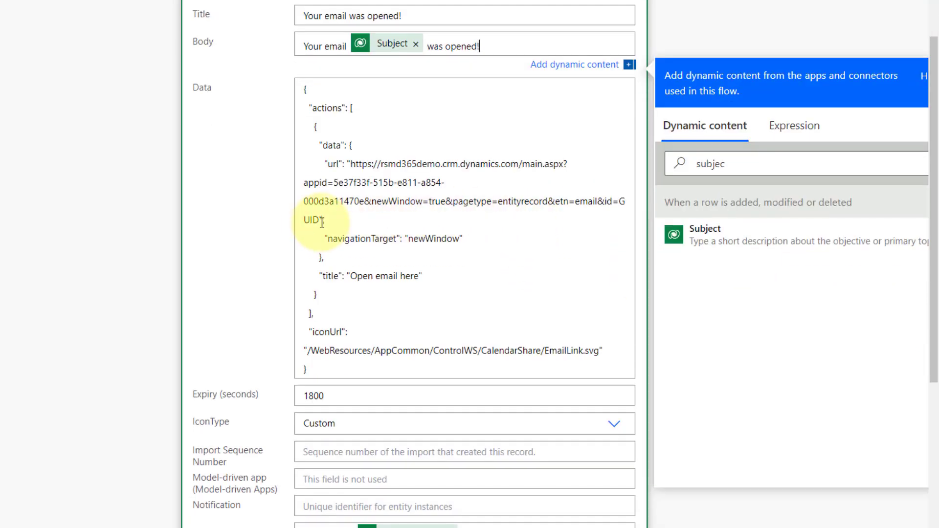
left_click_drag(319, 221, 625, 204)
left_click(761, 477)
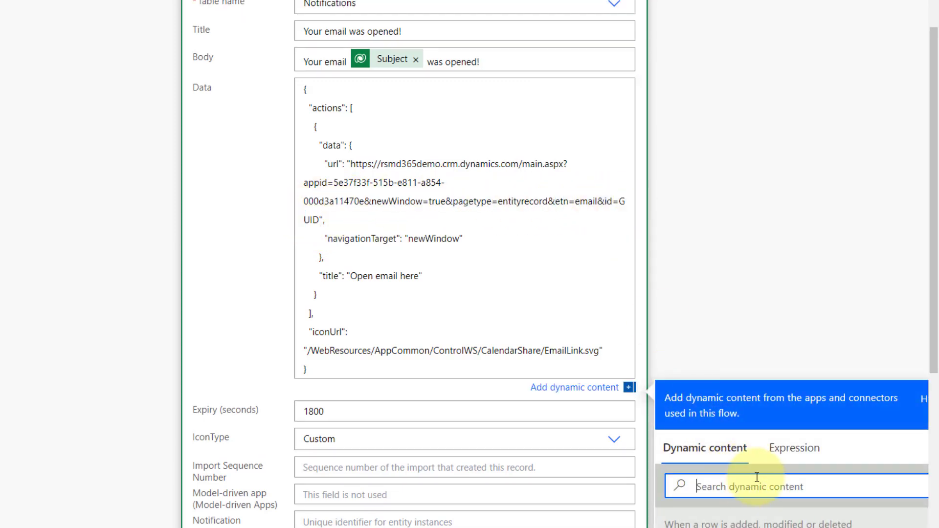
type("email")
scroll(759, 448, "down", 4)
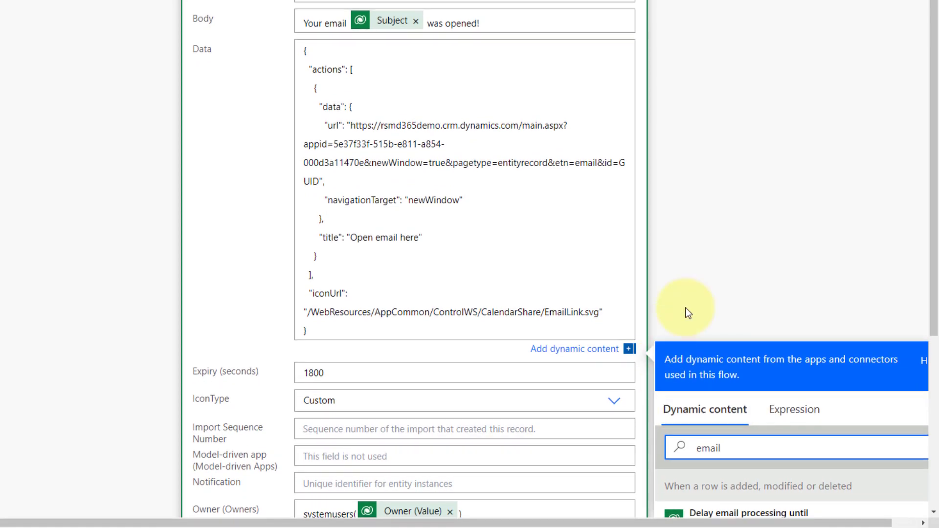
scroll(825, 304, "down", 3)
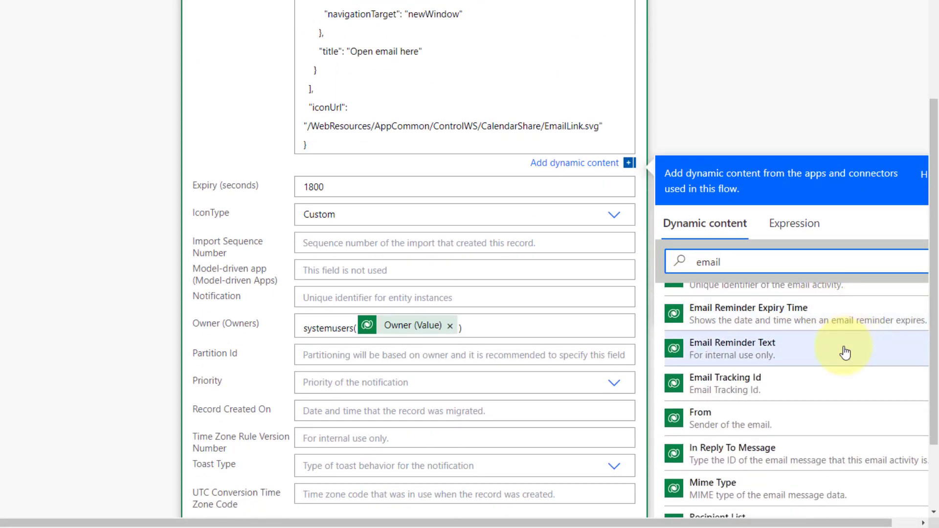
left_click_drag(934, 322, 935, 394)
scroll(792, 381, "down", 5)
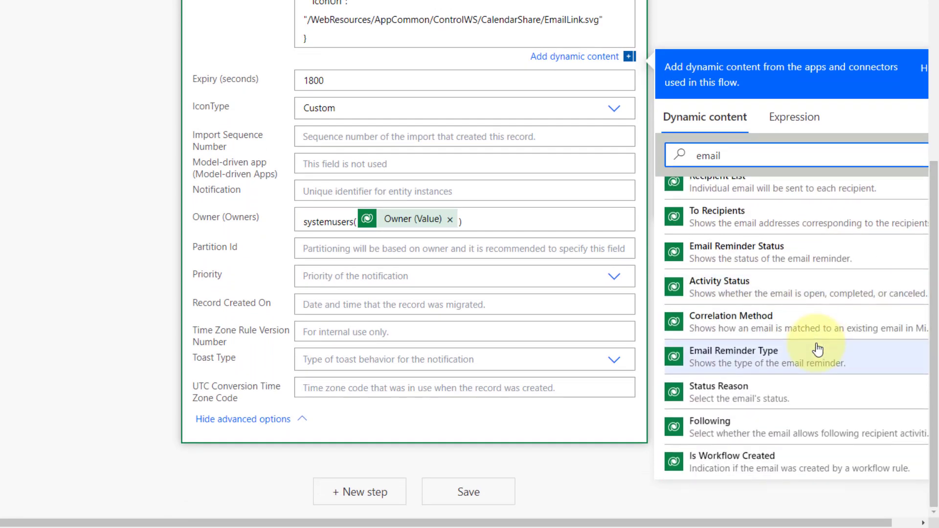
scroll(815, 346, "up", 8)
left_click_drag(765, 151, 628, 144)
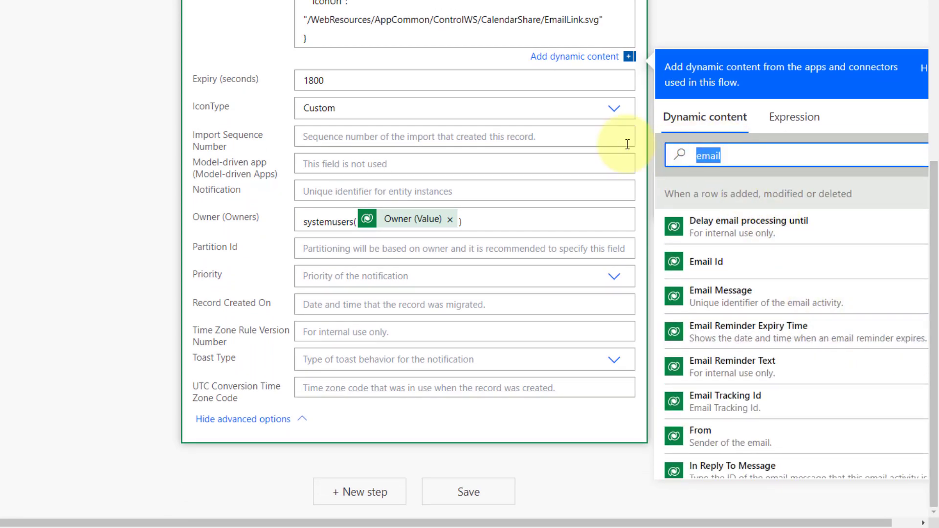
type("uniq")
key("BackSpace")
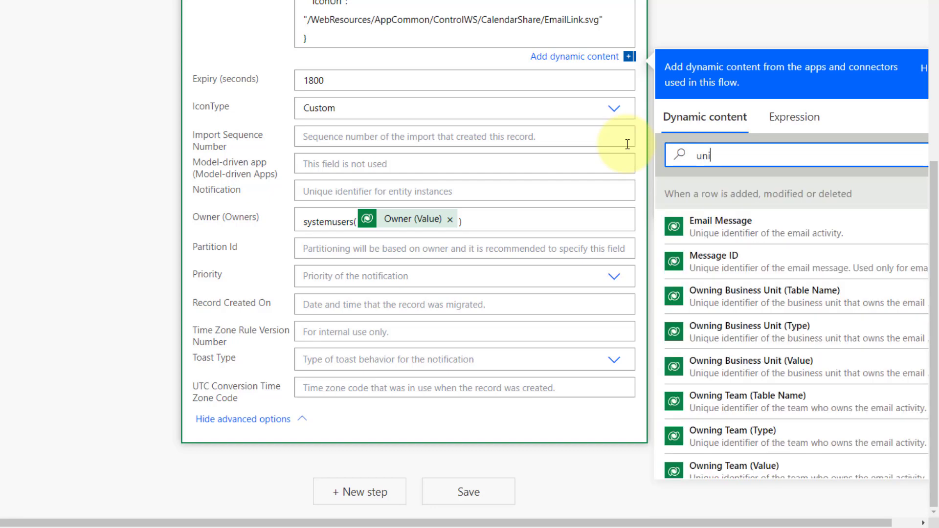
left_click(740, 235)
scroll(531, 242, "up", 5)
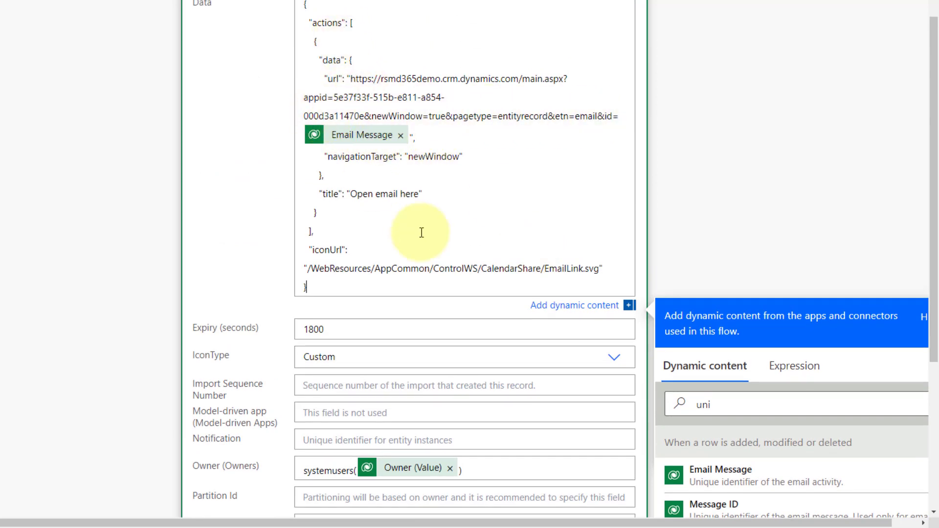
Review the completed Notifications row and save the flow.
scroll(421, 232, "down", 4)
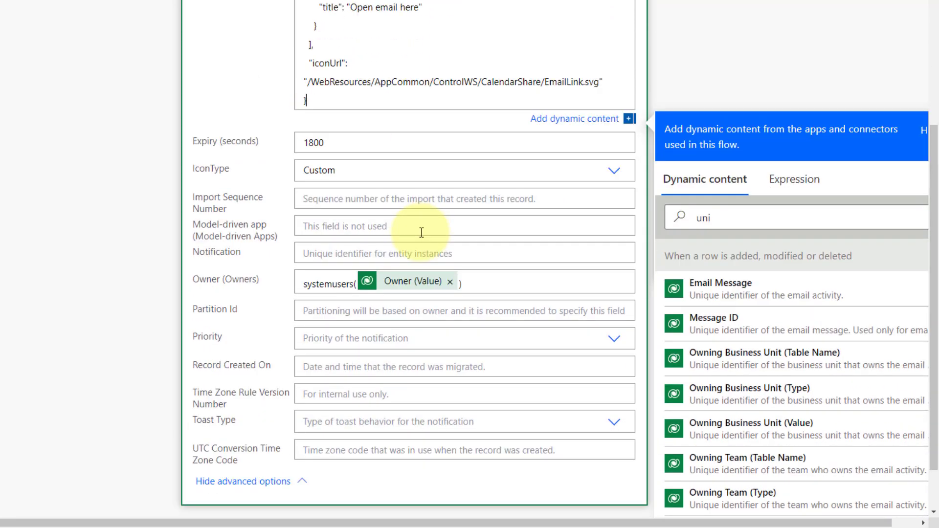
scroll(409, 342, "up", 7)
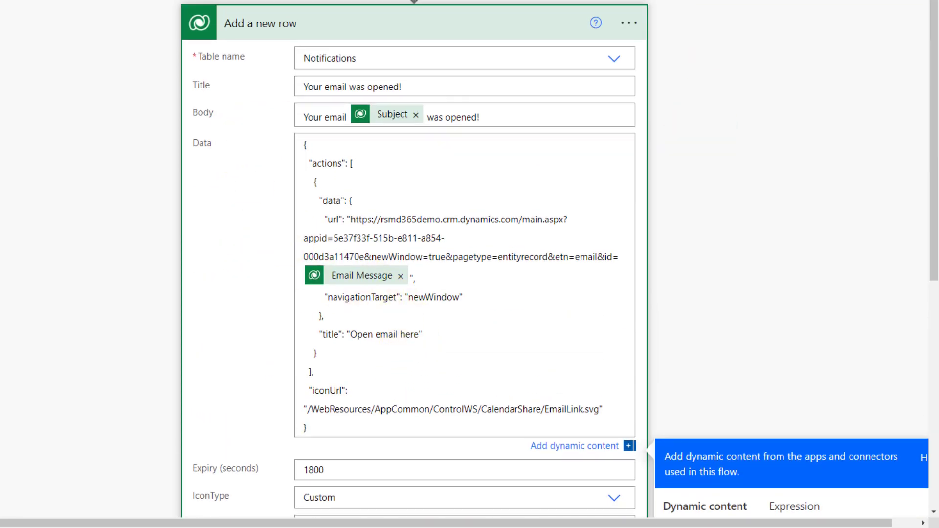
left_click(796, 43)
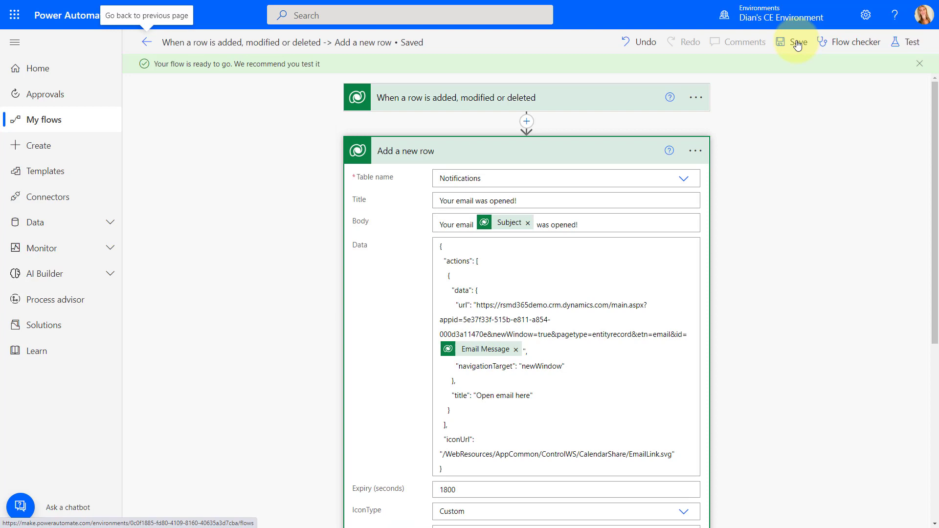
Rename the flow as "Email notification in D365 on open" and save it again.
left_click(167, 41)
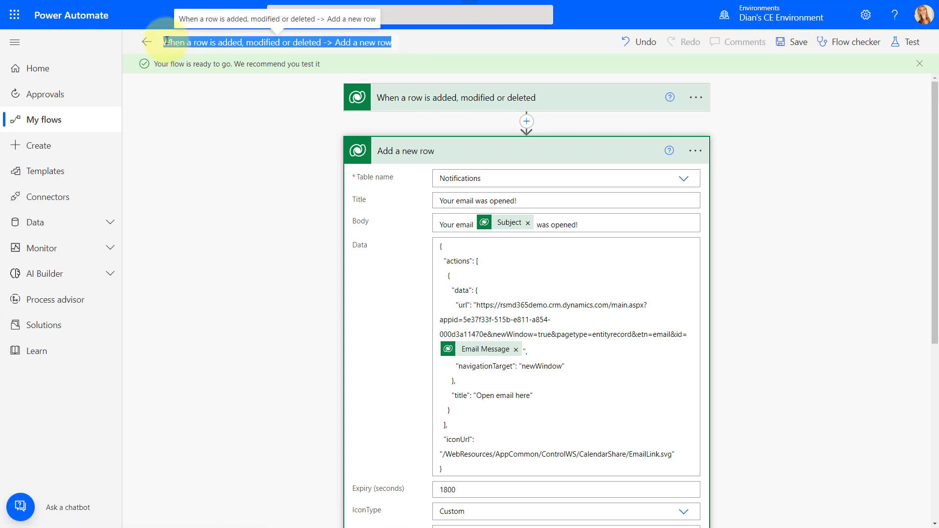
type("Email notificat")
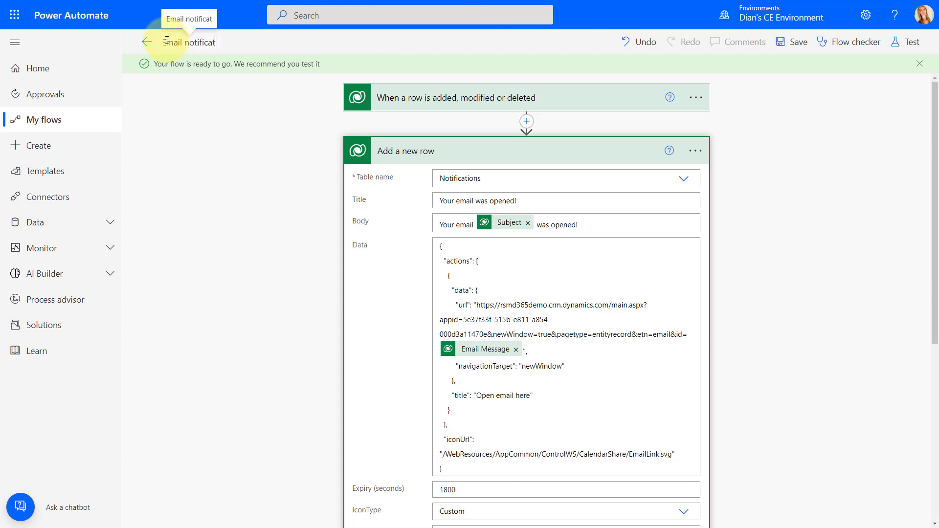
type("ion in ")
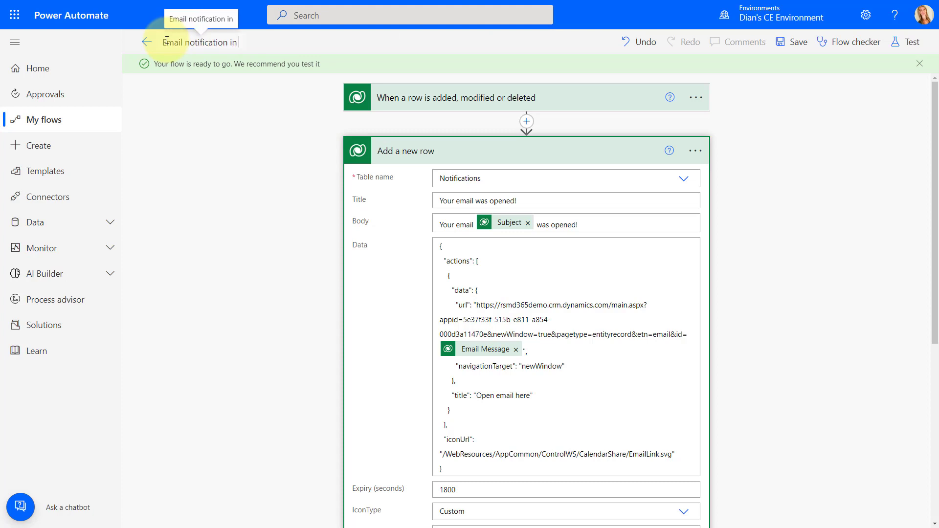
type("D365 on open")
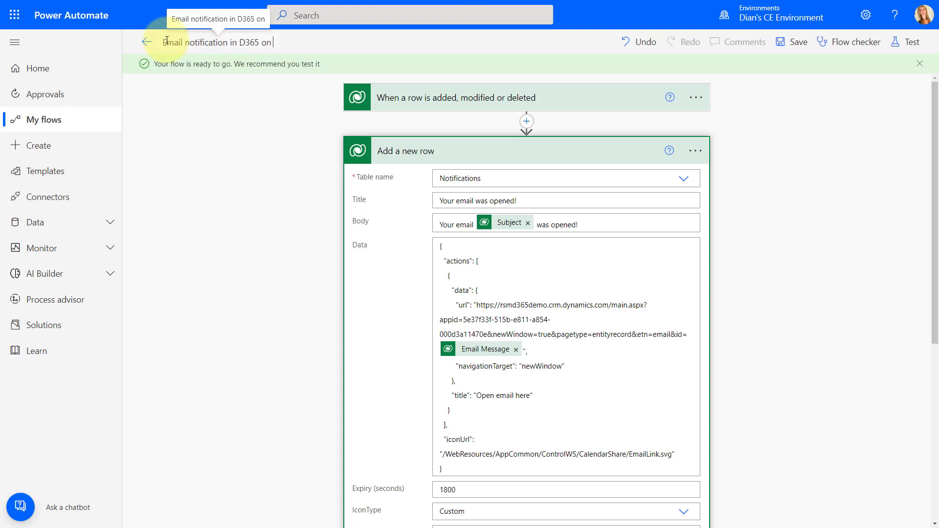
left_click(790, 42)
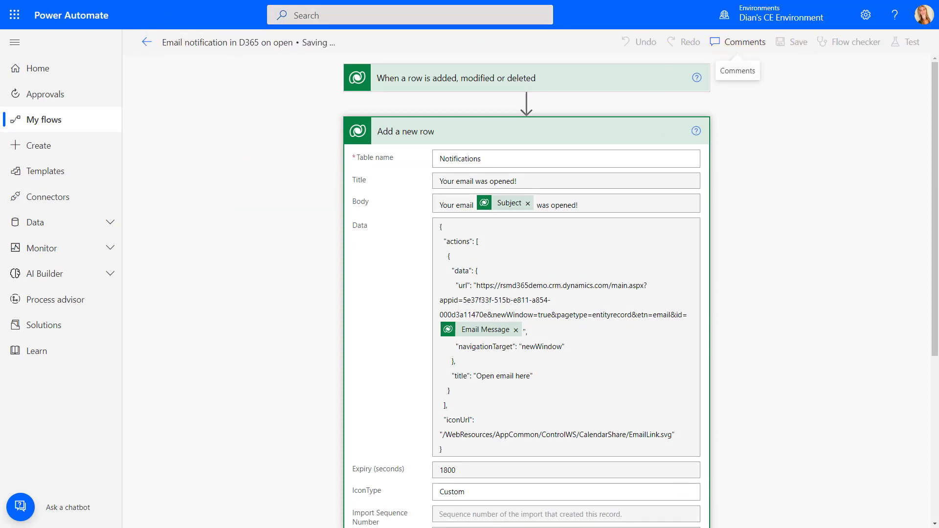